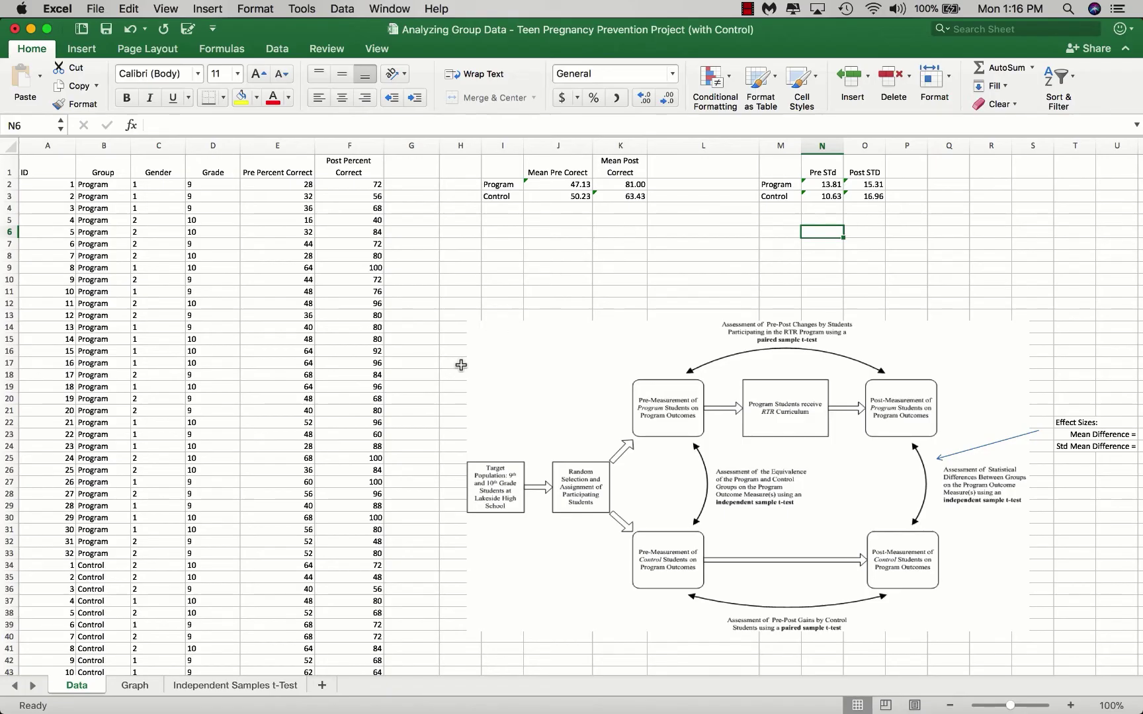
Review the Graph sheet, then examine the formulas behind the pre and post means of both groups on the Data sheet.
click(131, 687)
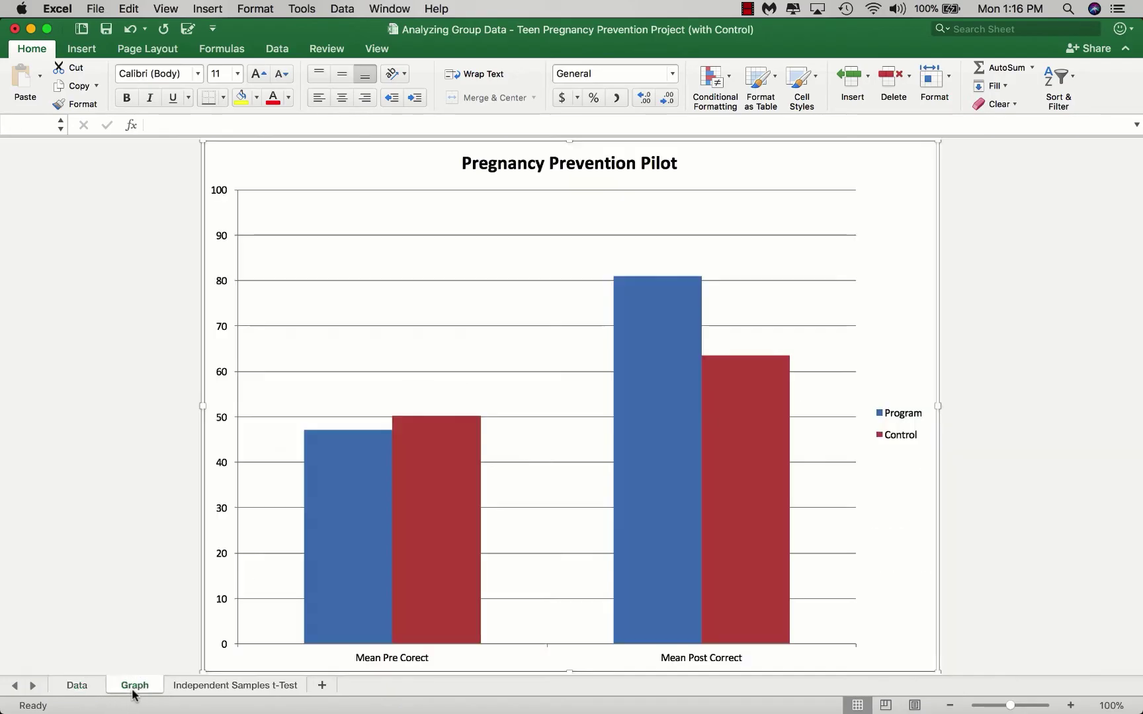
click(76, 686)
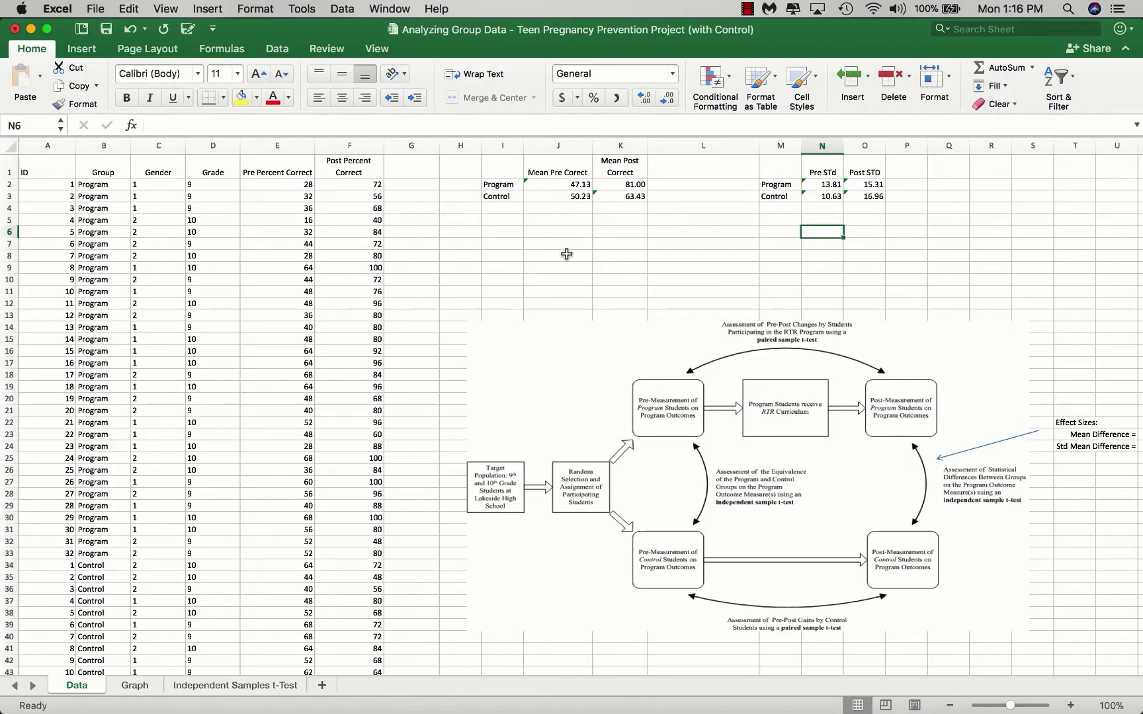
click(559, 185)
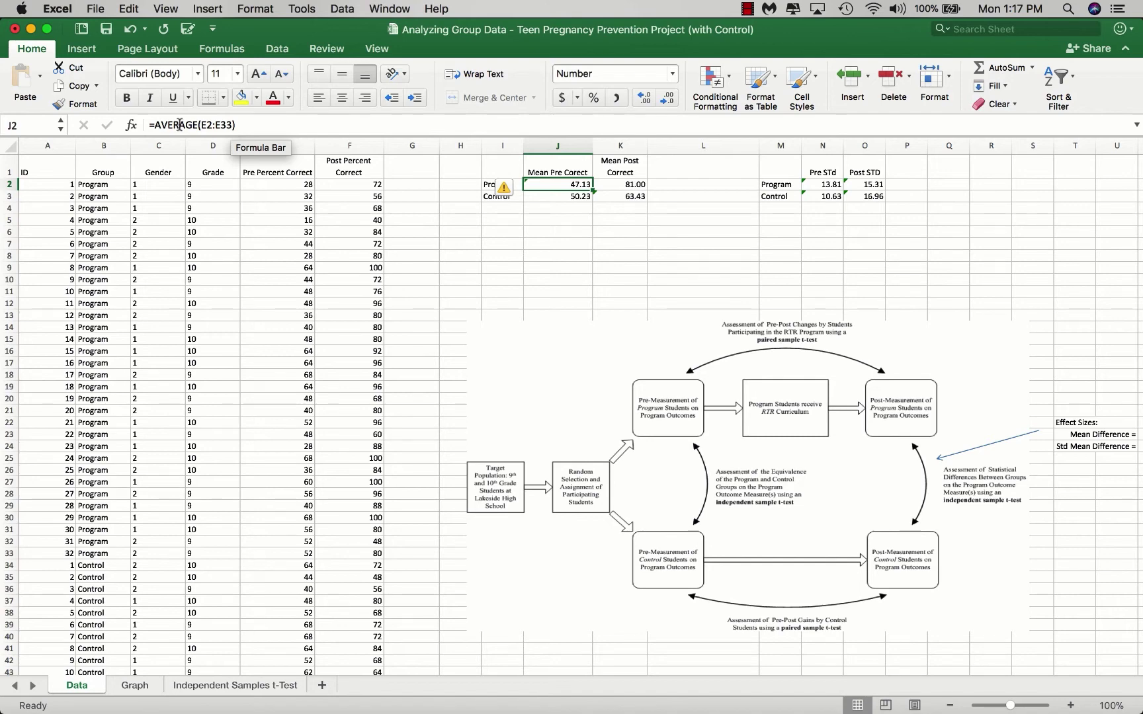
click(550, 196)
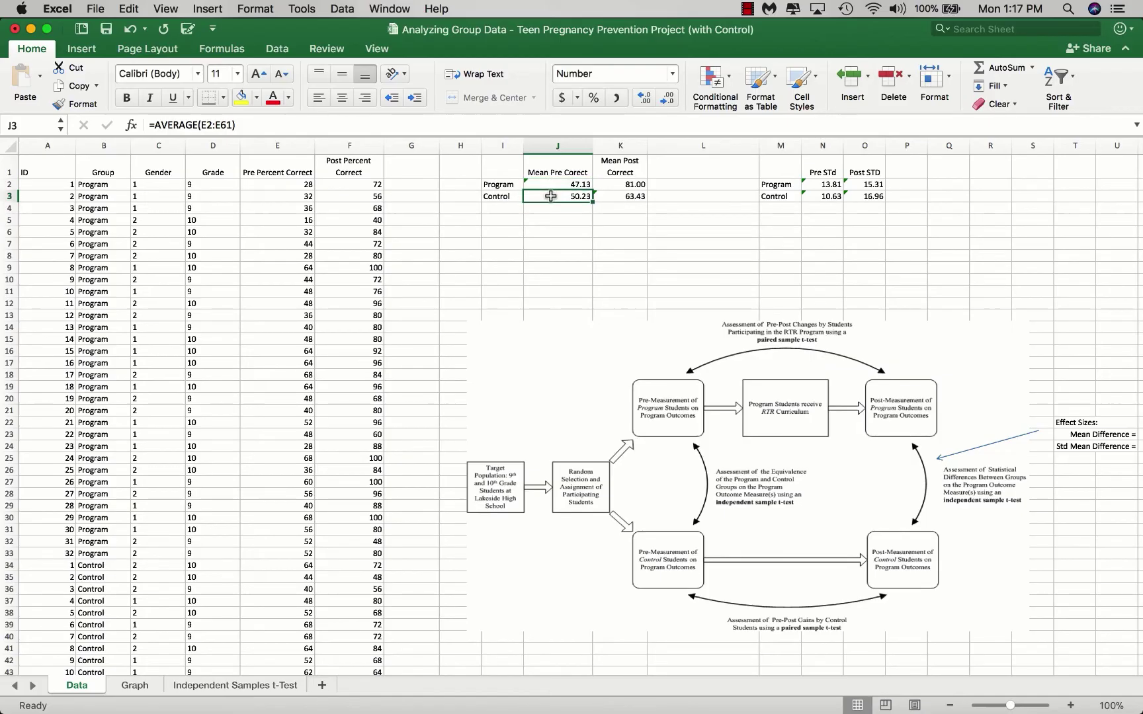
click(616, 197)
click(616, 185)
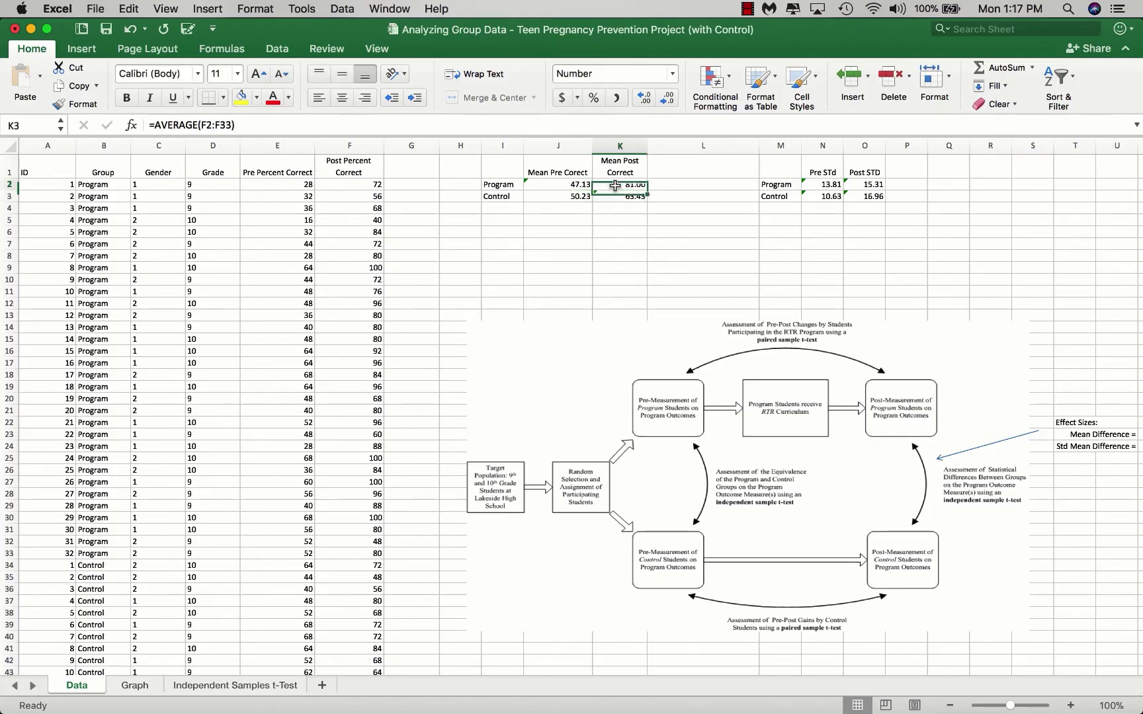
click(539, 181)
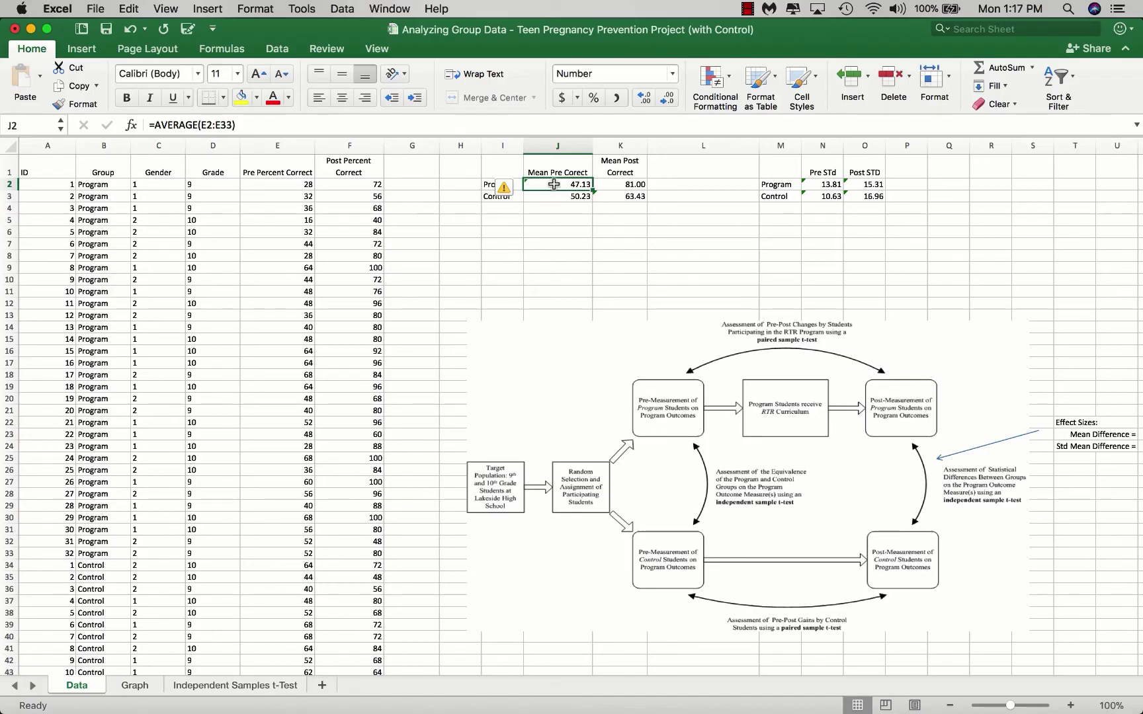
Start a function in cell J6 and examine the descriptions of the recently used functions and the full function list.
click(557, 232)
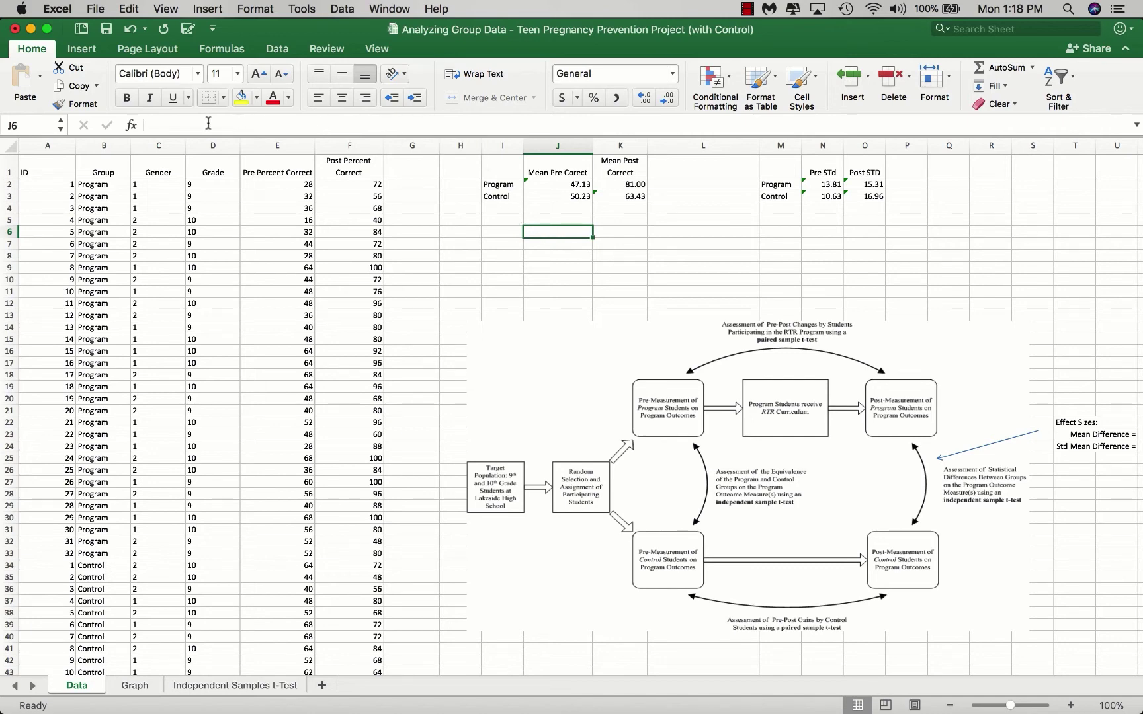
click(131, 127)
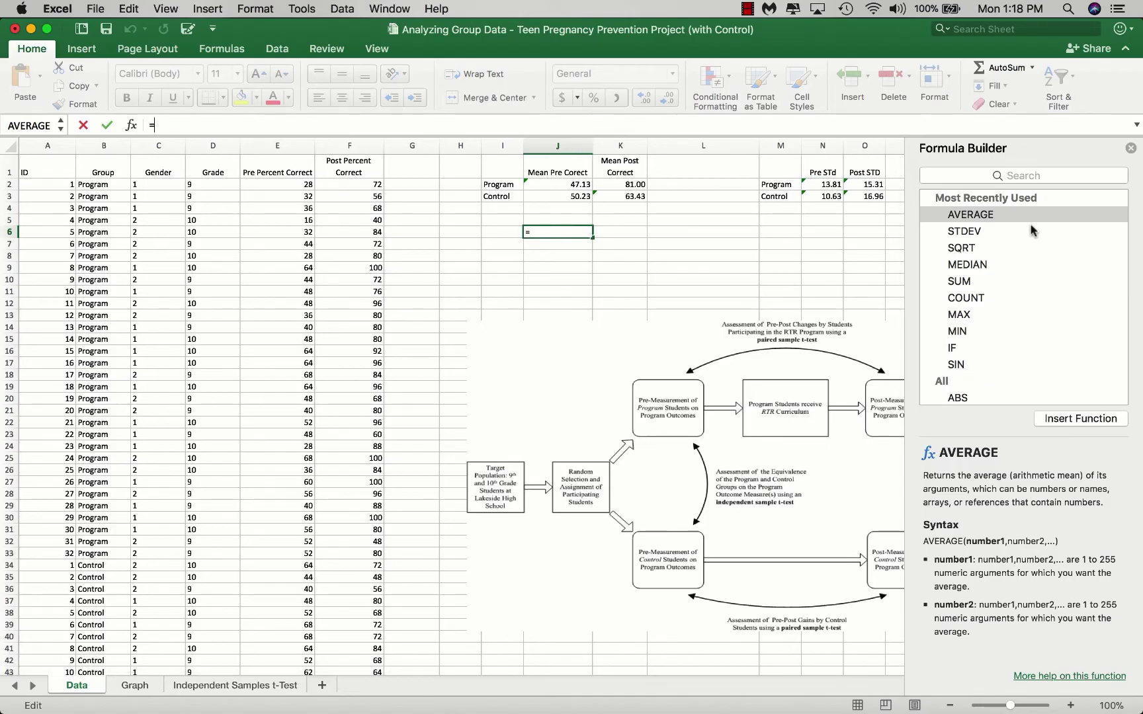
click(976, 231)
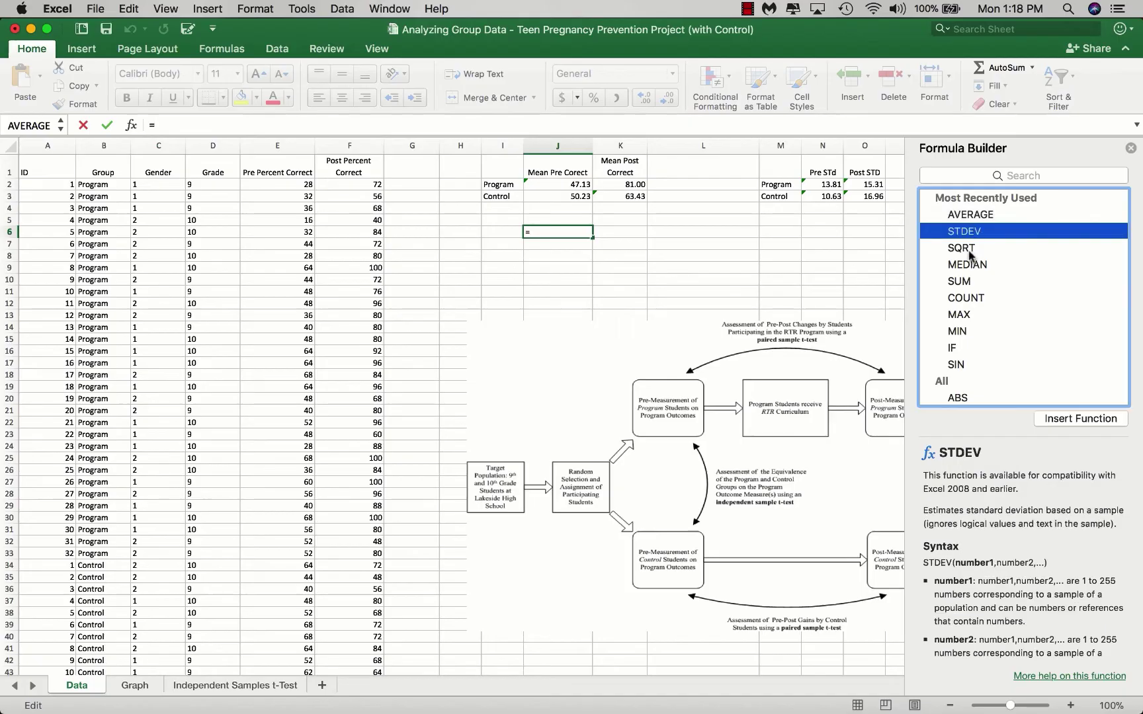
click(967, 250)
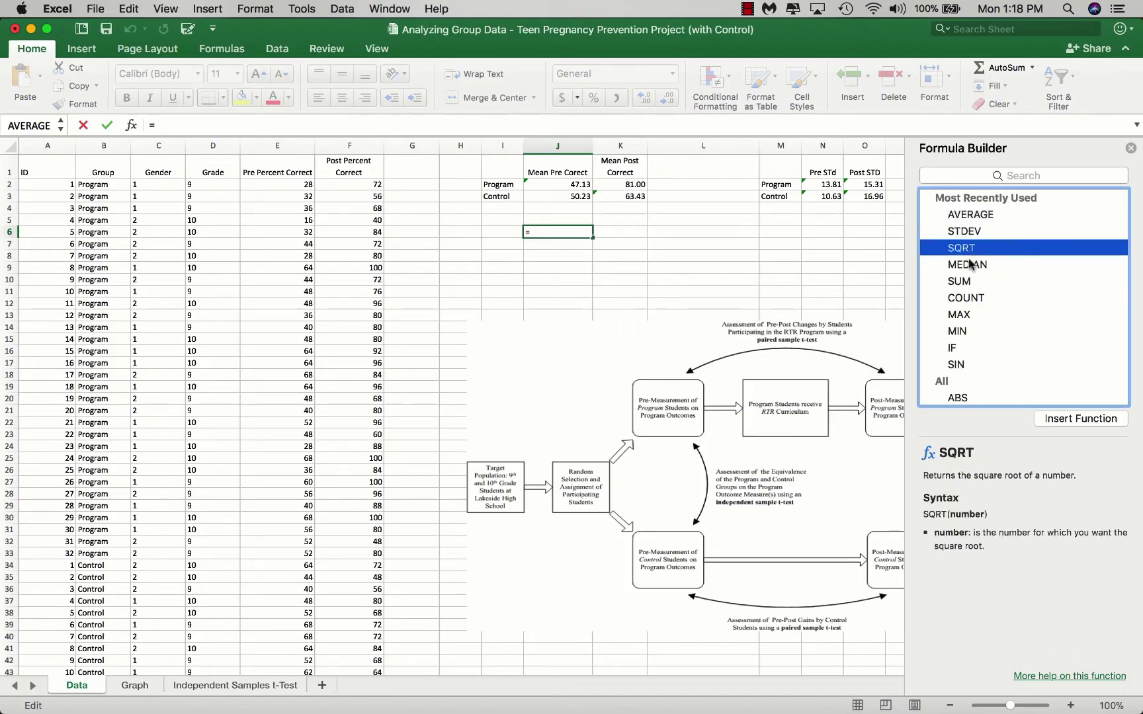
click(968, 263)
click(965, 283)
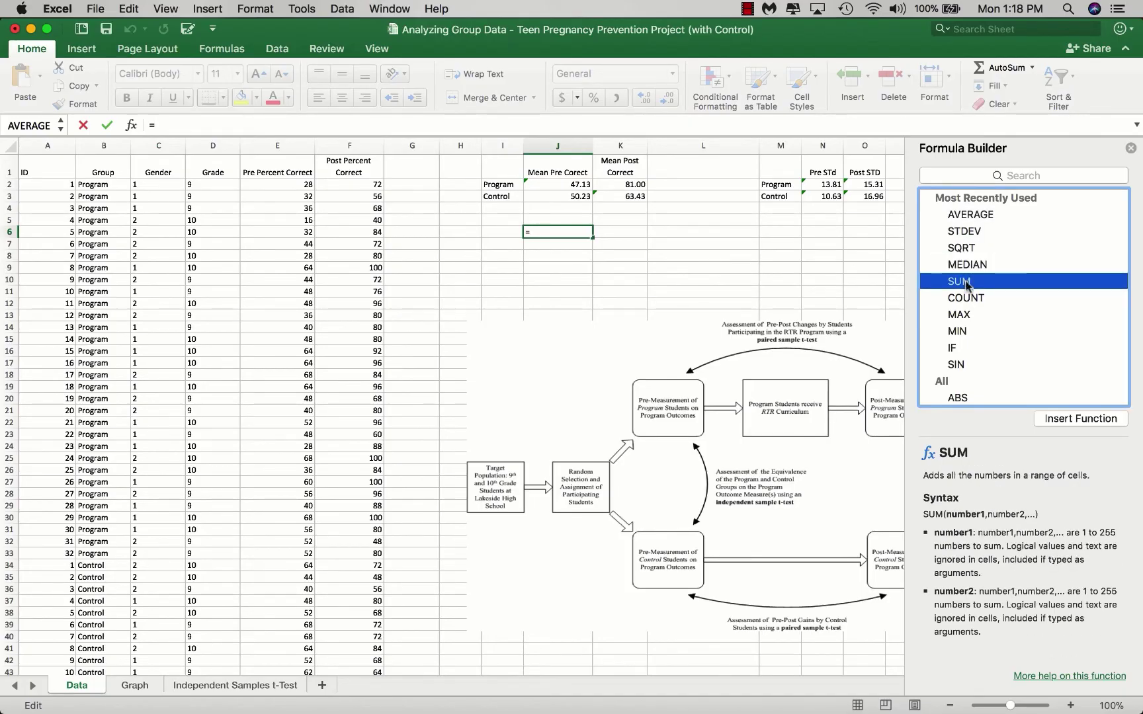
click(967, 299)
click(961, 317)
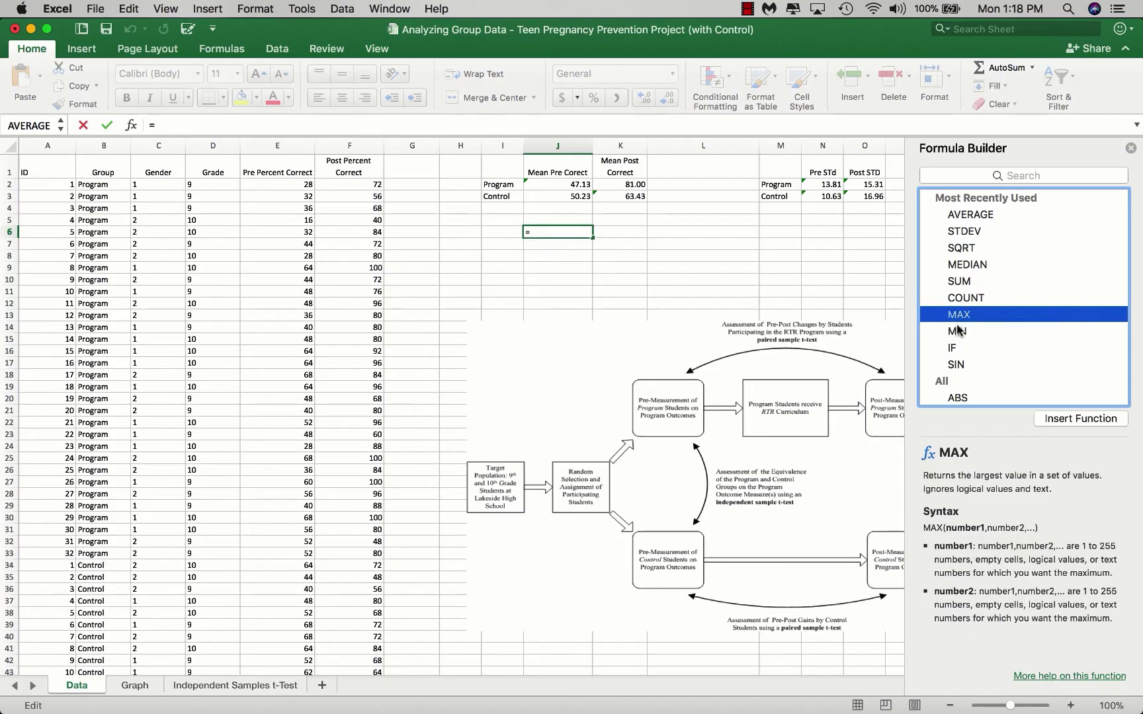
click(959, 332)
click(959, 350)
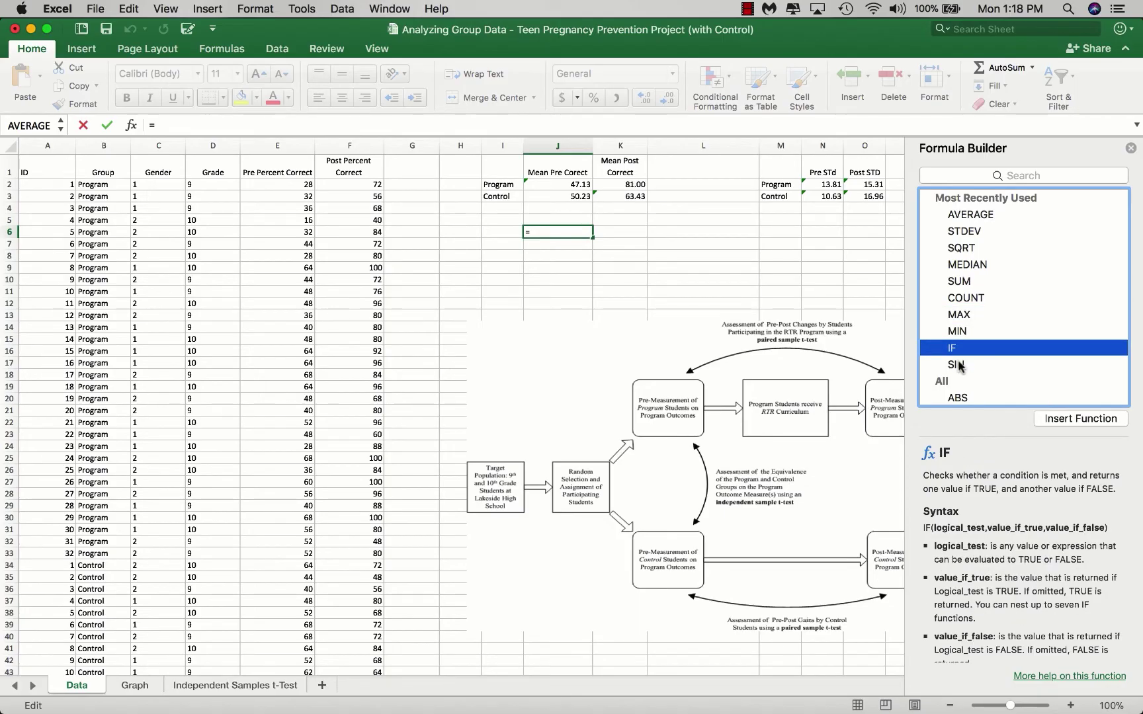
click(959, 364)
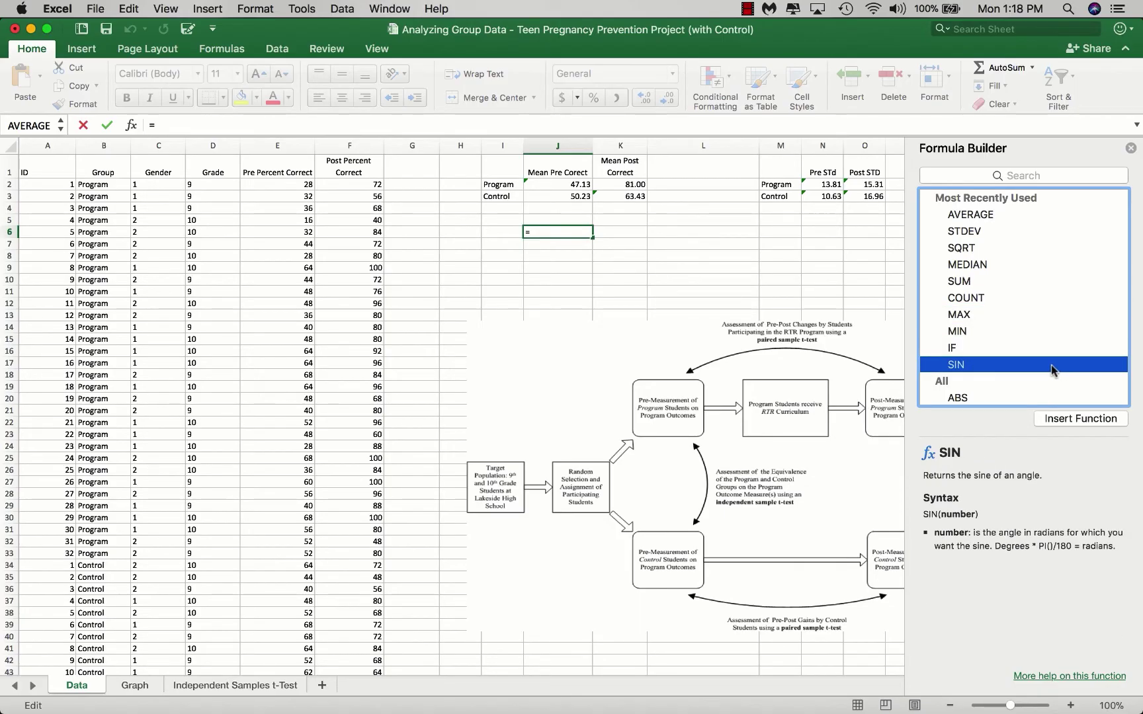
scroll(1053, 371, down, 5)
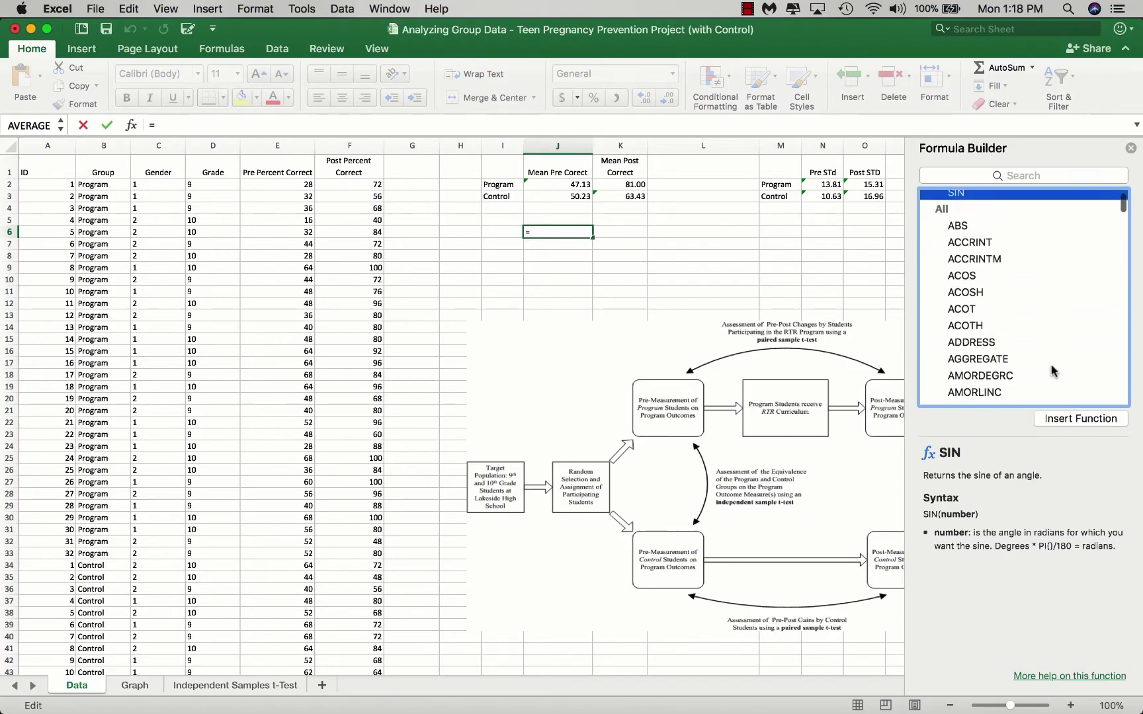
scroll(1053, 371, up, 5)
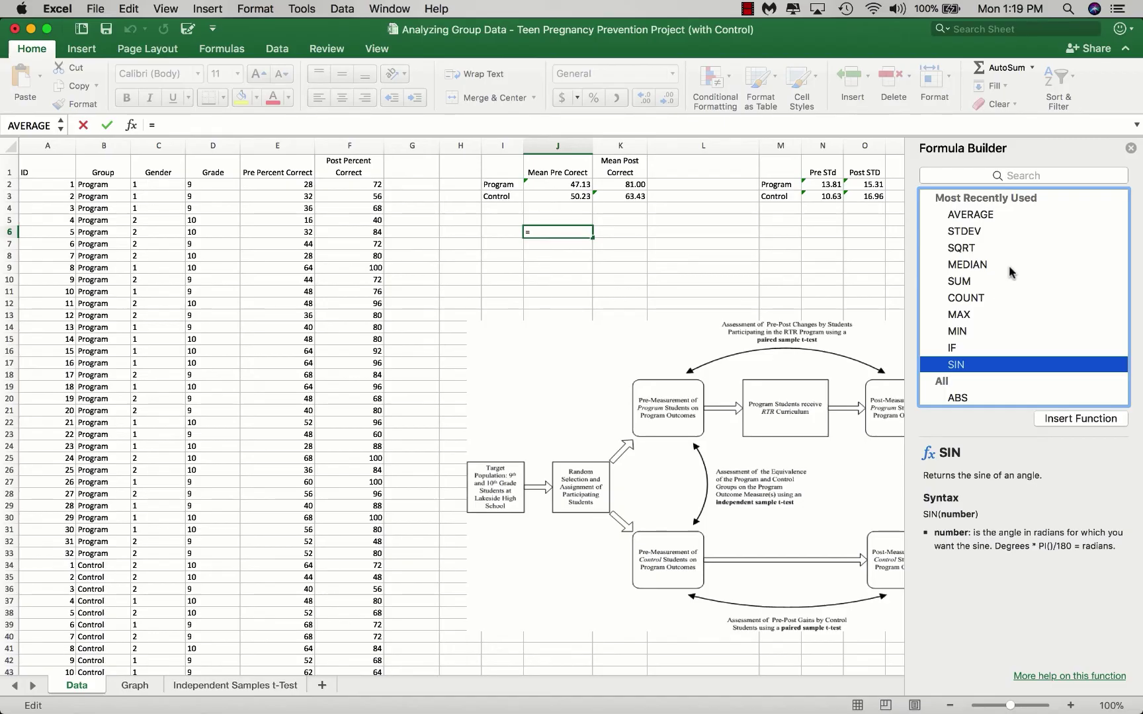
Insert an AVERAGE function in J6 over the Program group's Pre Percent Correct scores, E2:E33.
click(962, 217)
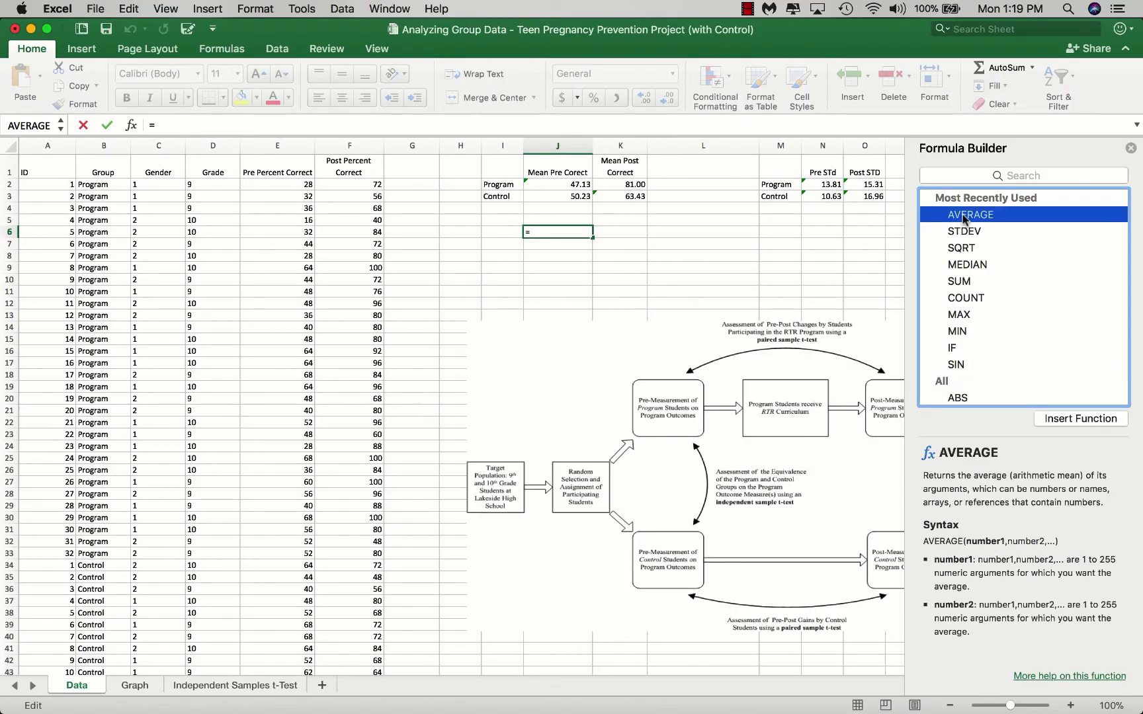
click(1073, 419)
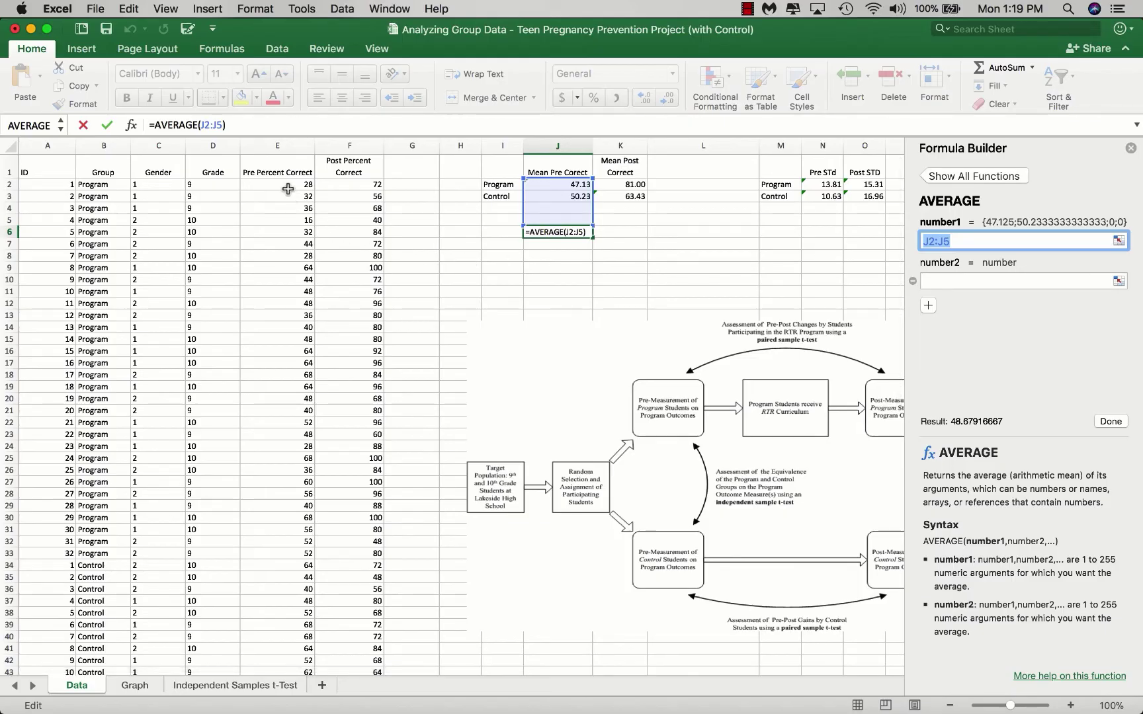
drag(287, 187, 282, 548)
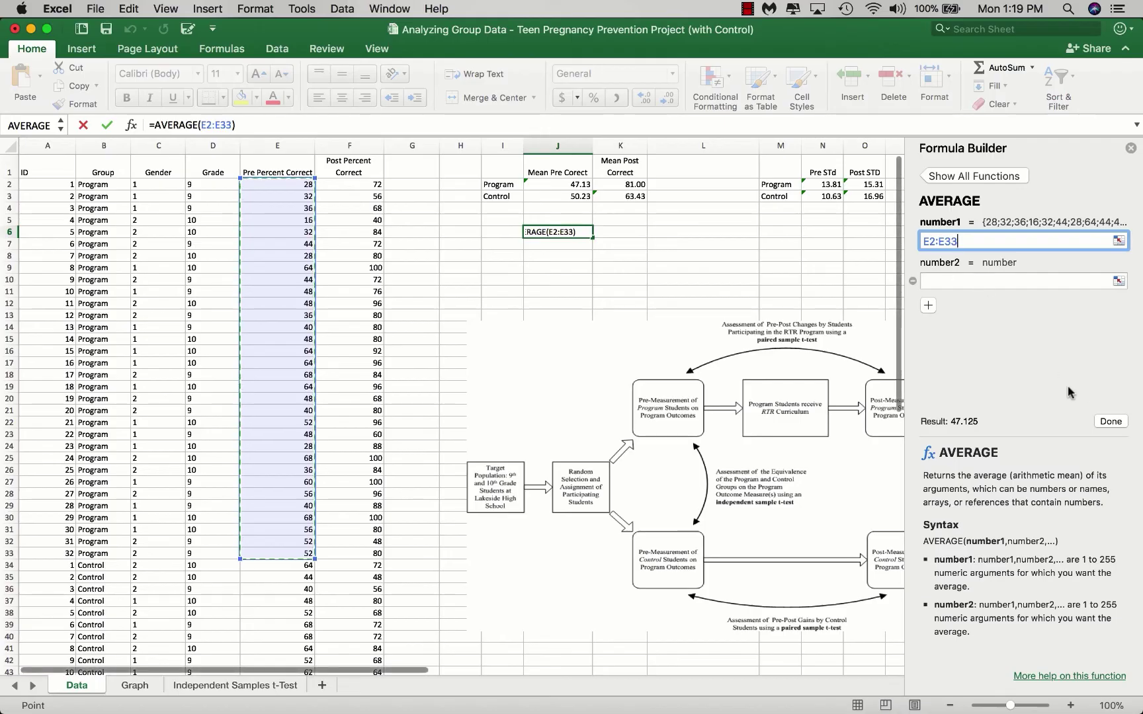
click(1111, 422)
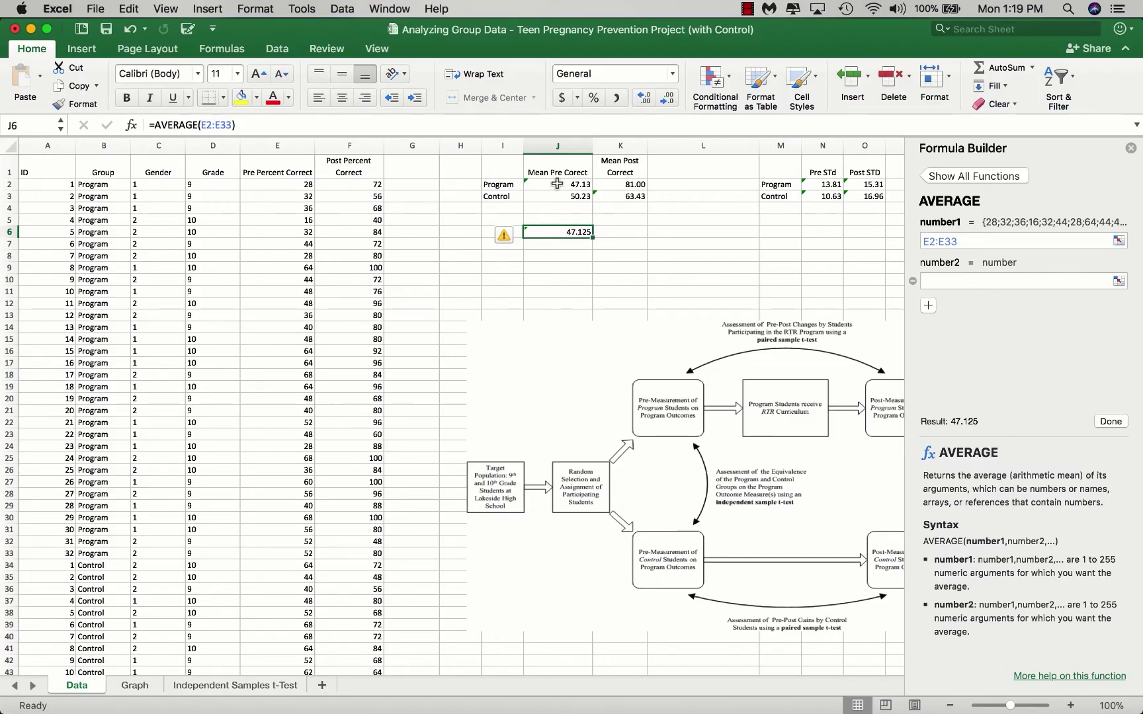
Insert an AVERAGE function in K6 over the Program group's Post Percent Correct scores, F2:F33.
click(621, 233)
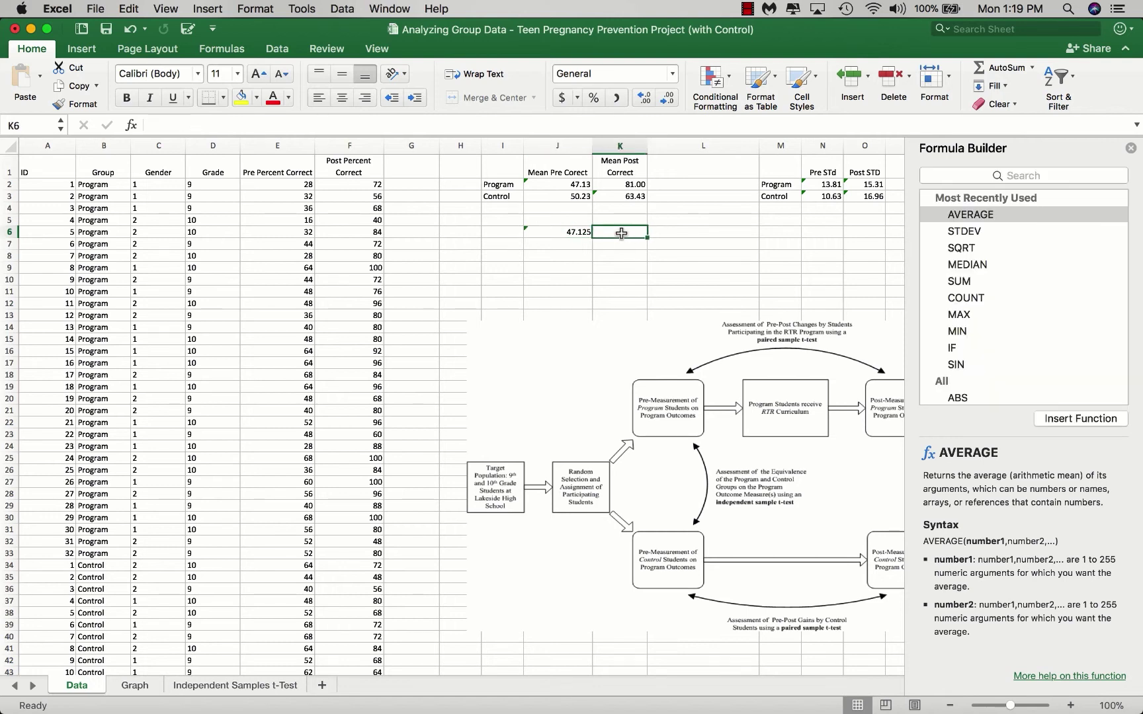
click(1063, 422)
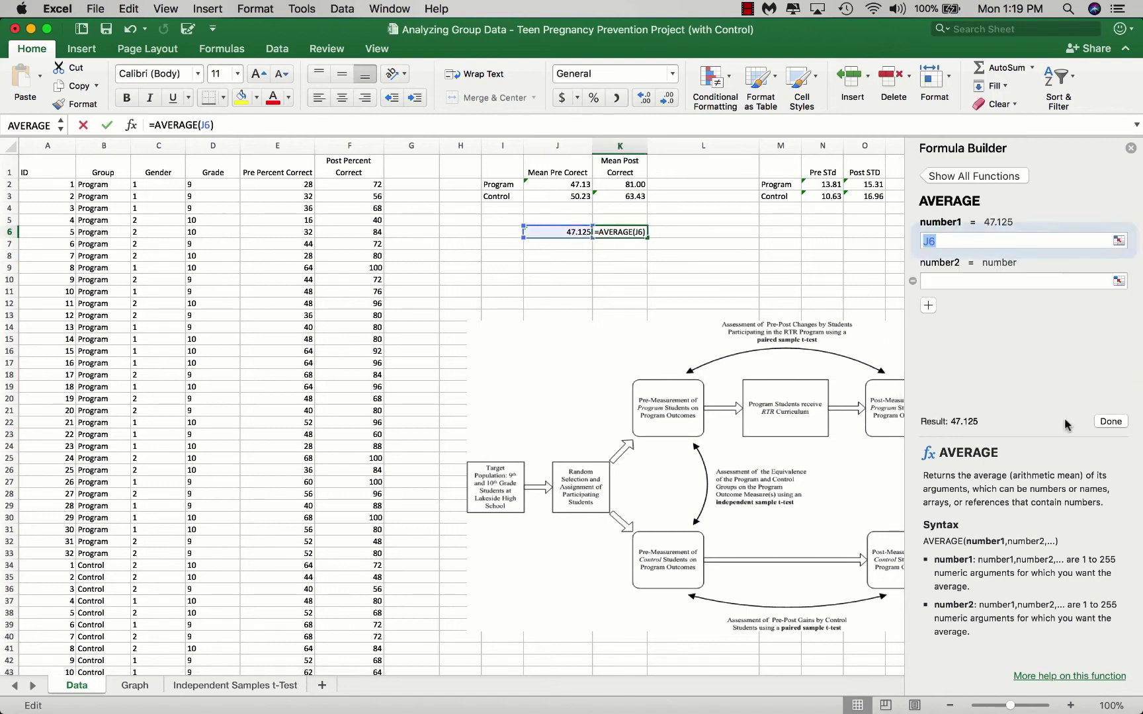
click(1119, 243)
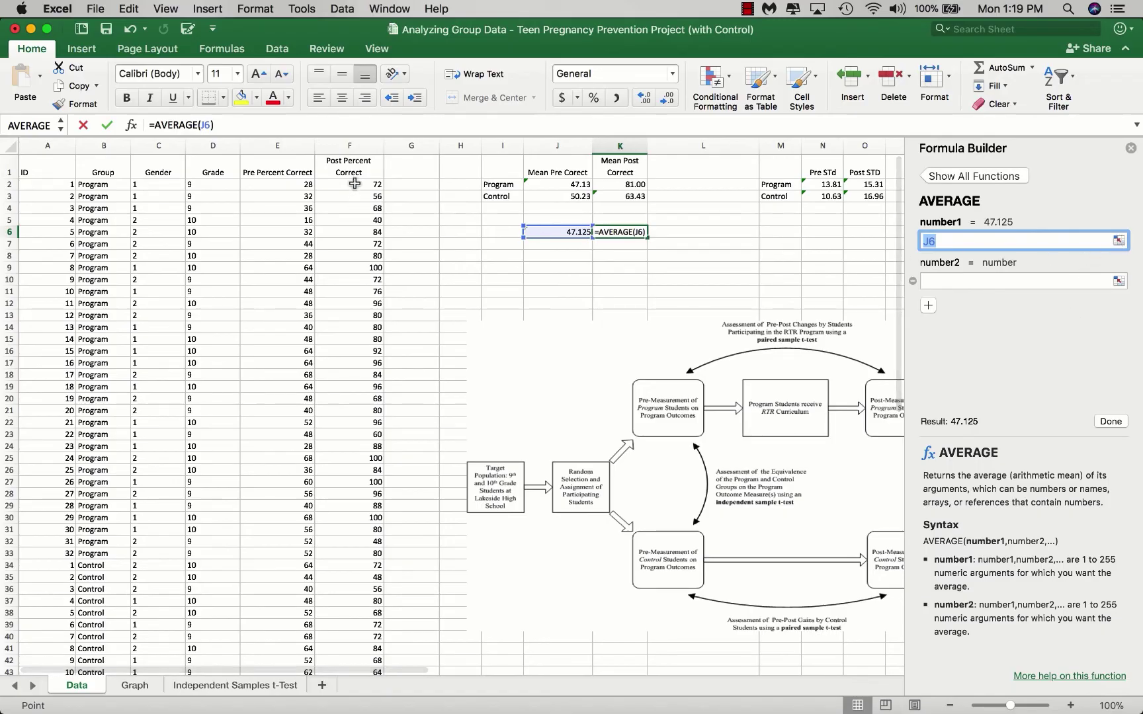
drag(355, 184, 360, 551)
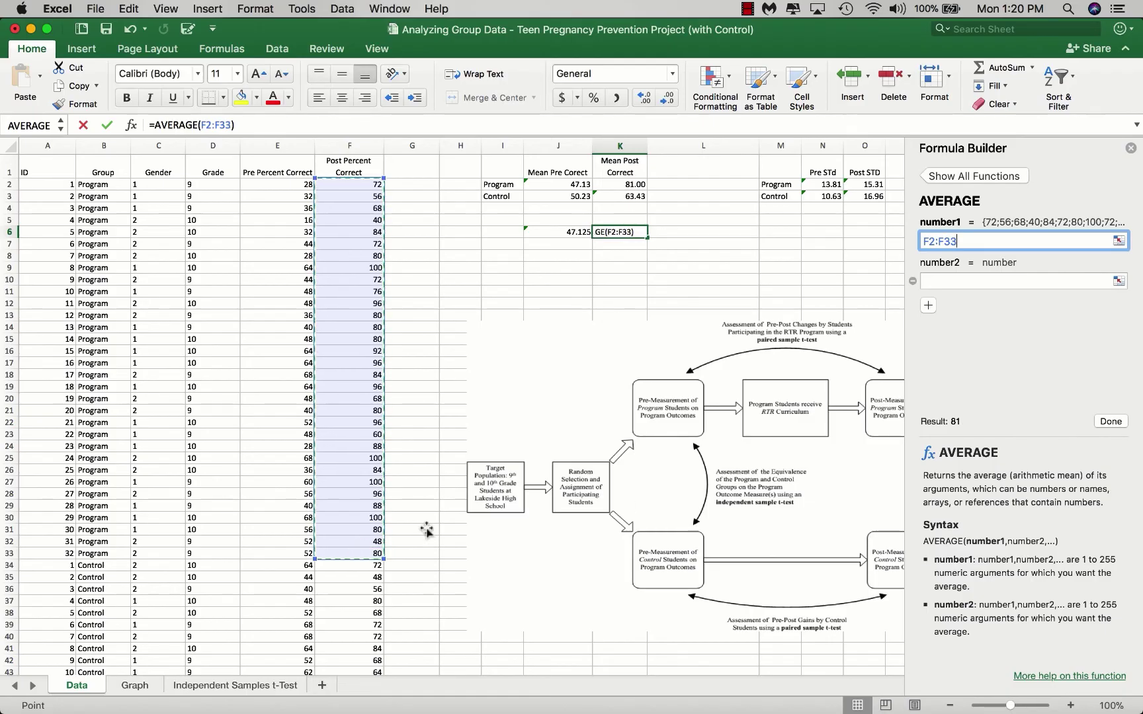
click(1109, 422)
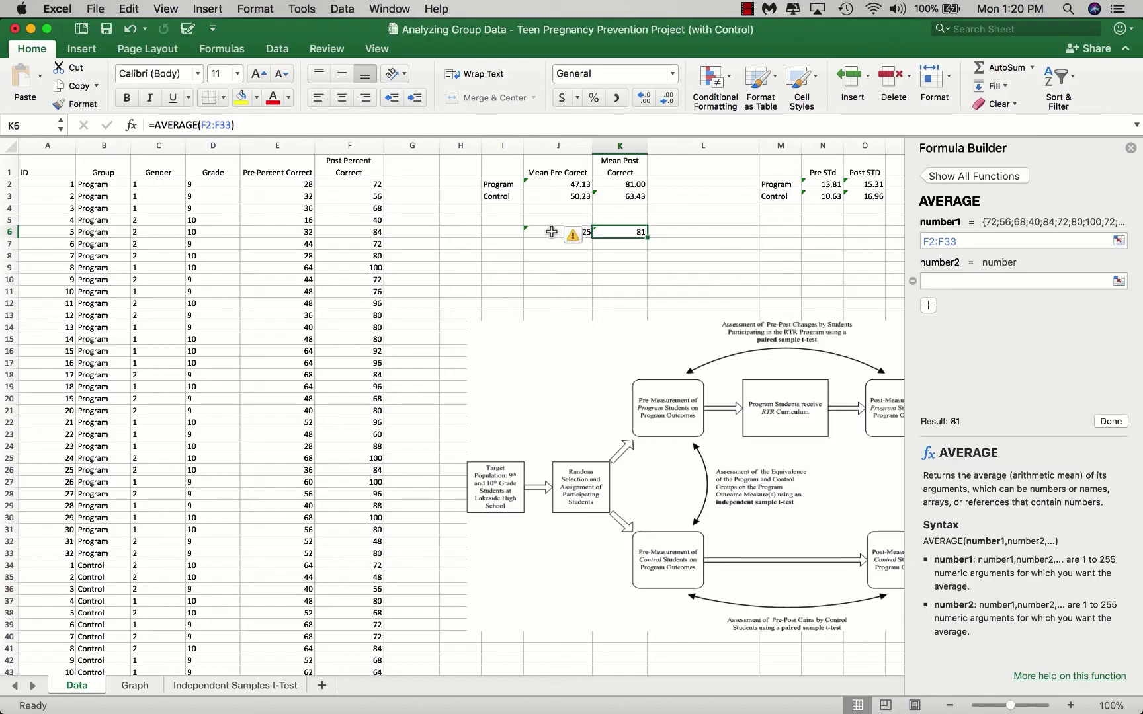
Format the two averages in J6:K6 as Number with 2 decimal places.
drag(551, 232, 604, 231)
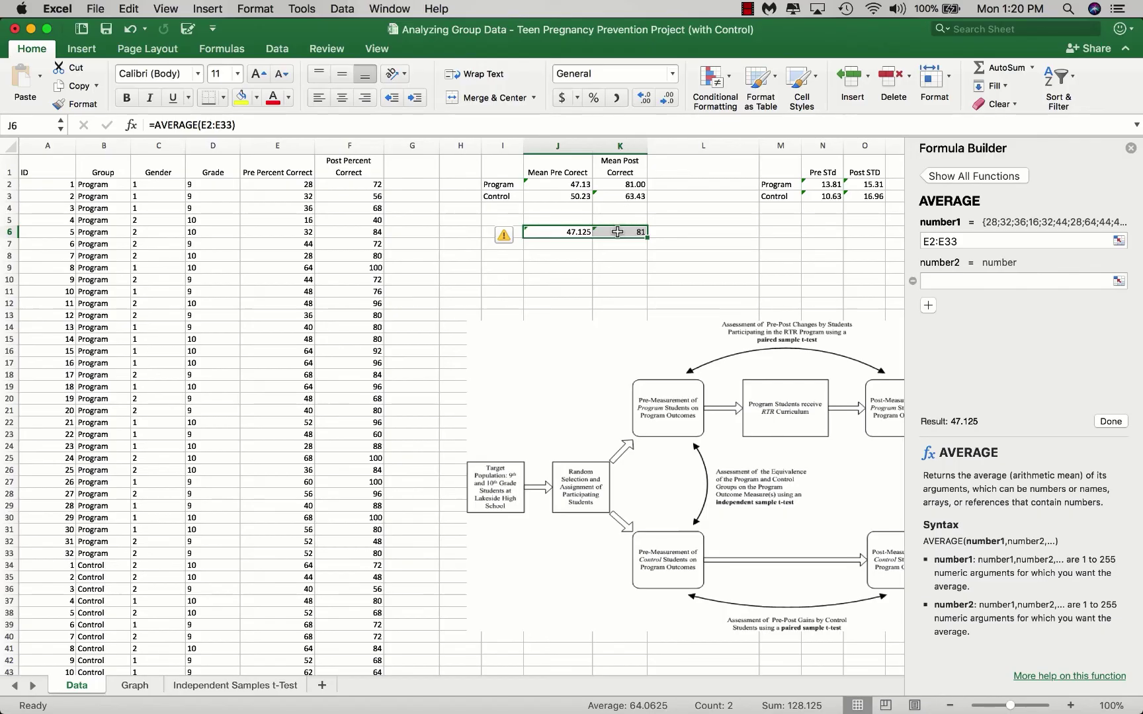
right_click(617, 233)
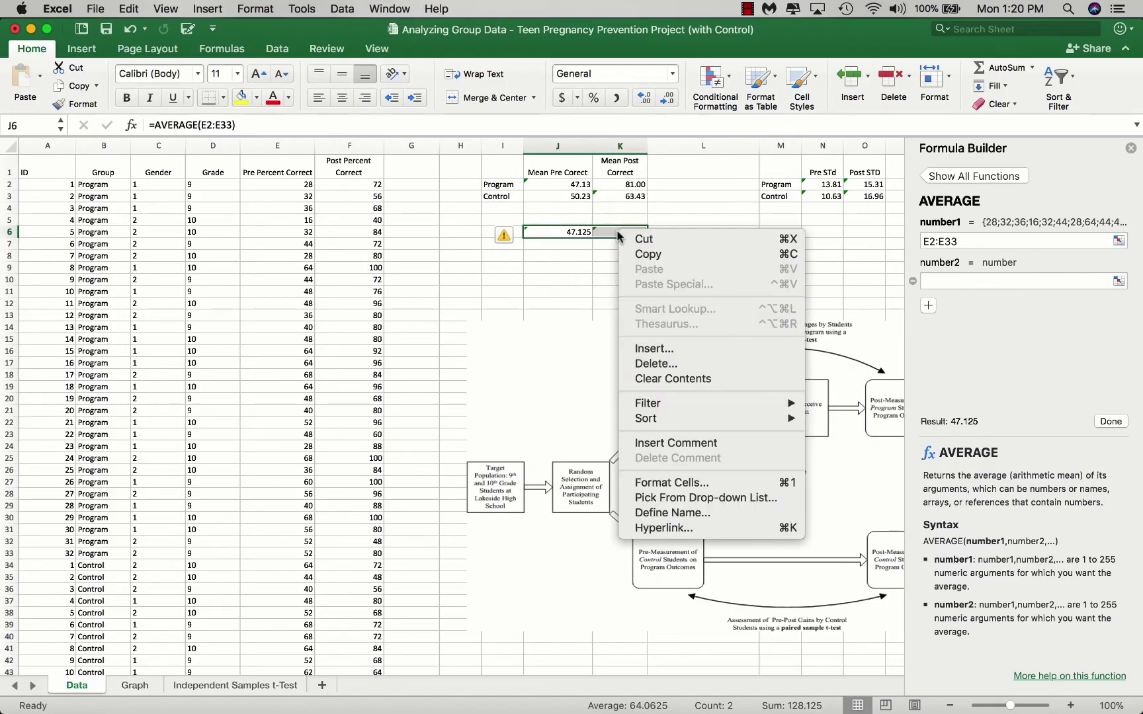
click(664, 487)
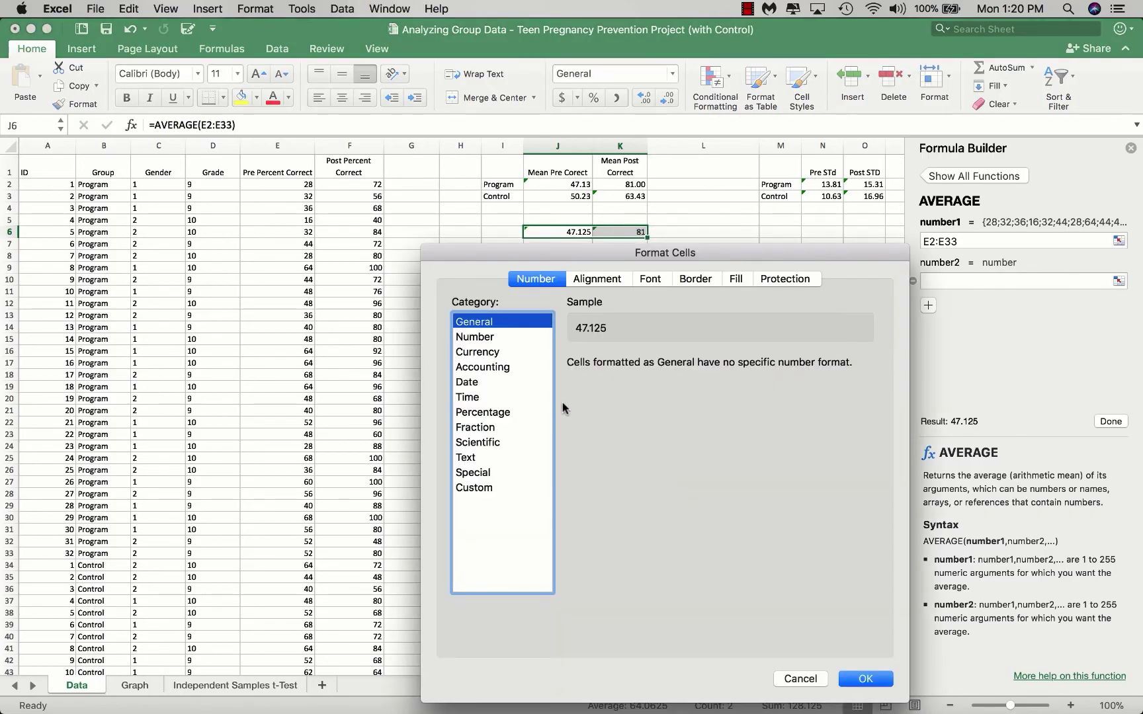
click(486, 338)
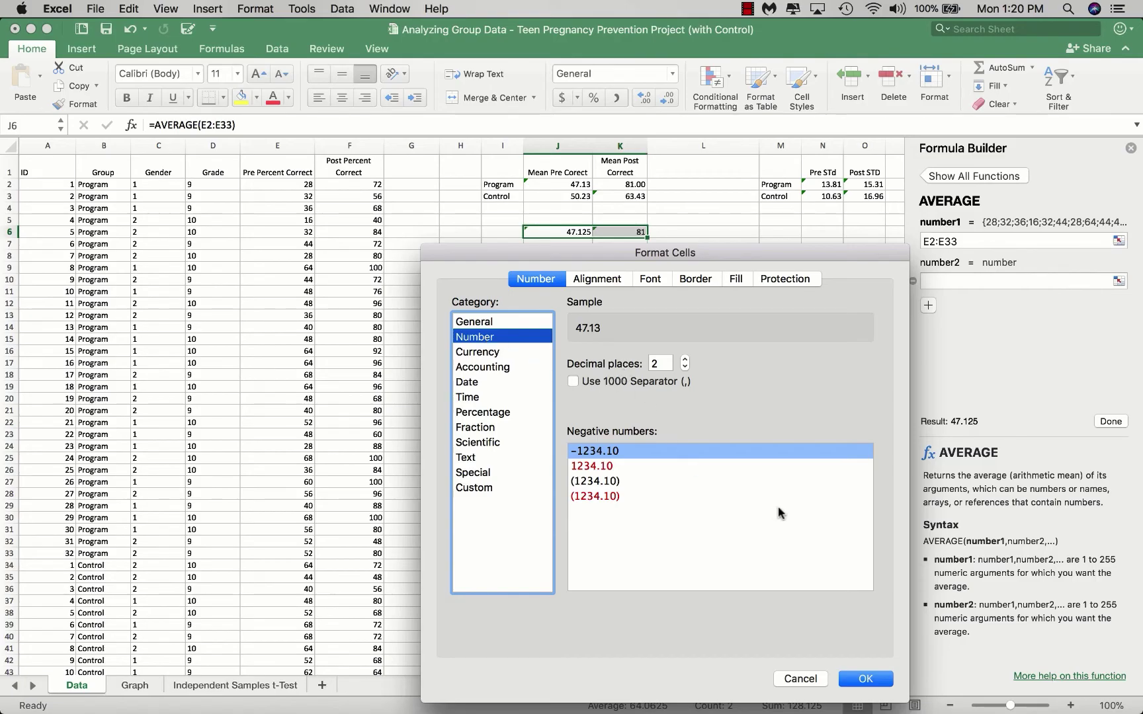
click(866, 680)
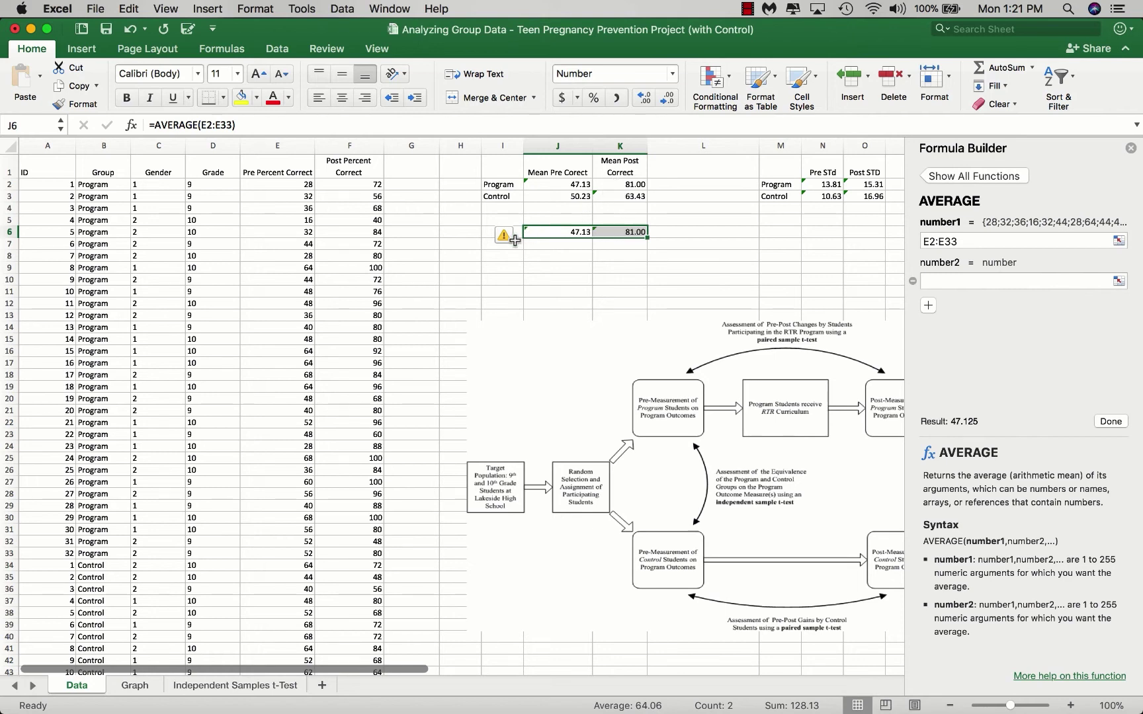
Ignore the omitted adjacent cells error for the averages in J6:K6.
mouse_move(501, 239)
click(504, 237)
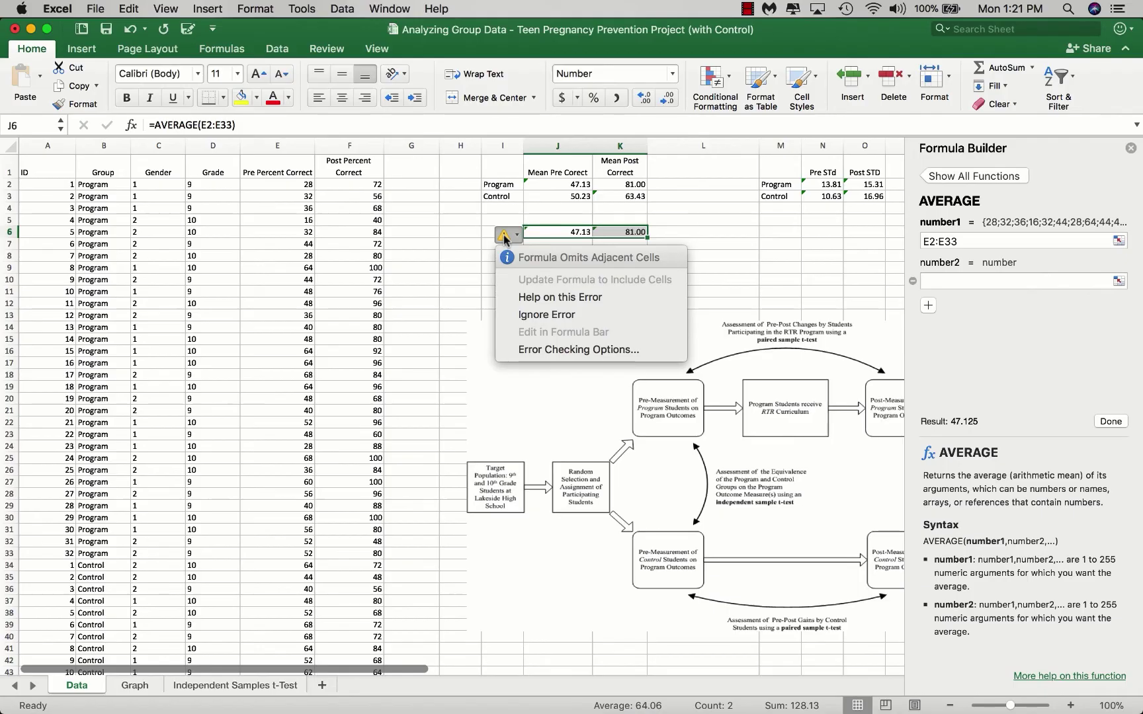
click(567, 315)
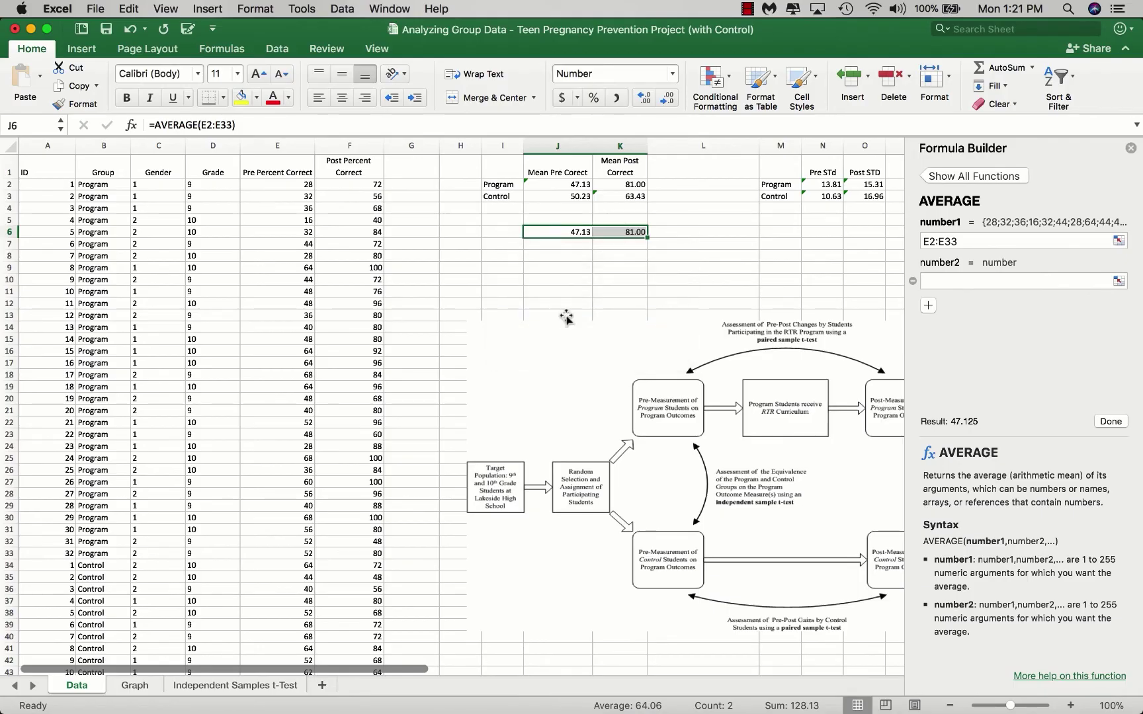
click(613, 233)
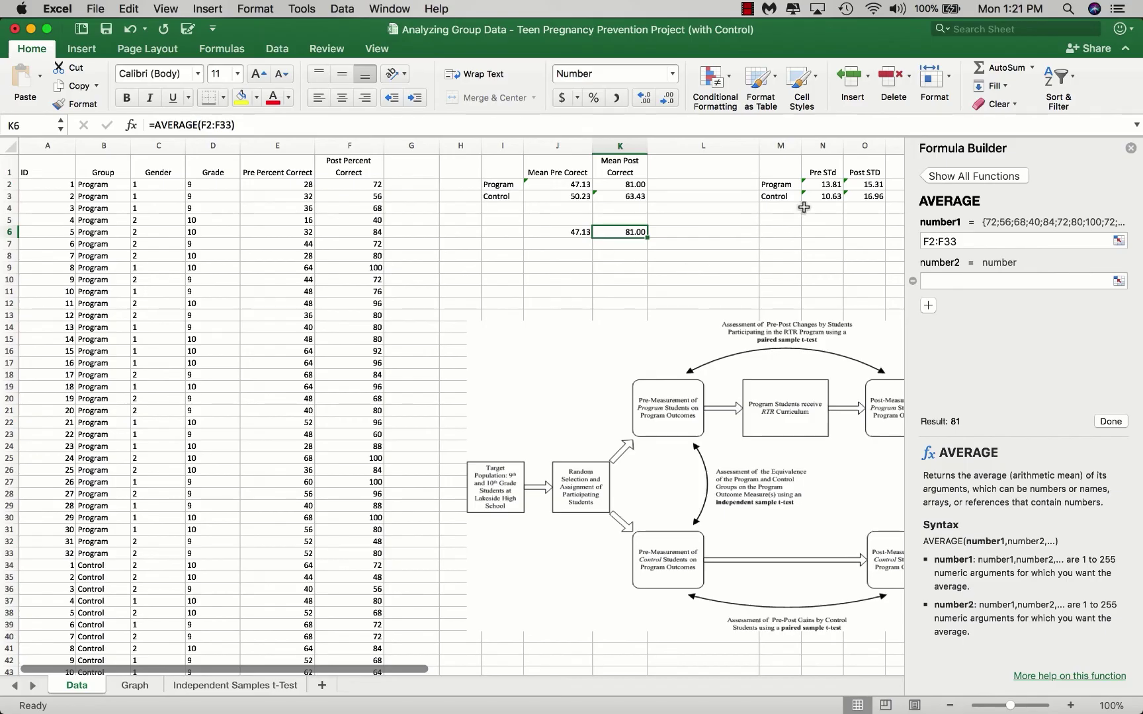
Insert a STDEV function in N6 over the Program group's Pre Percent Correct scores, E2:E33.
click(824, 186)
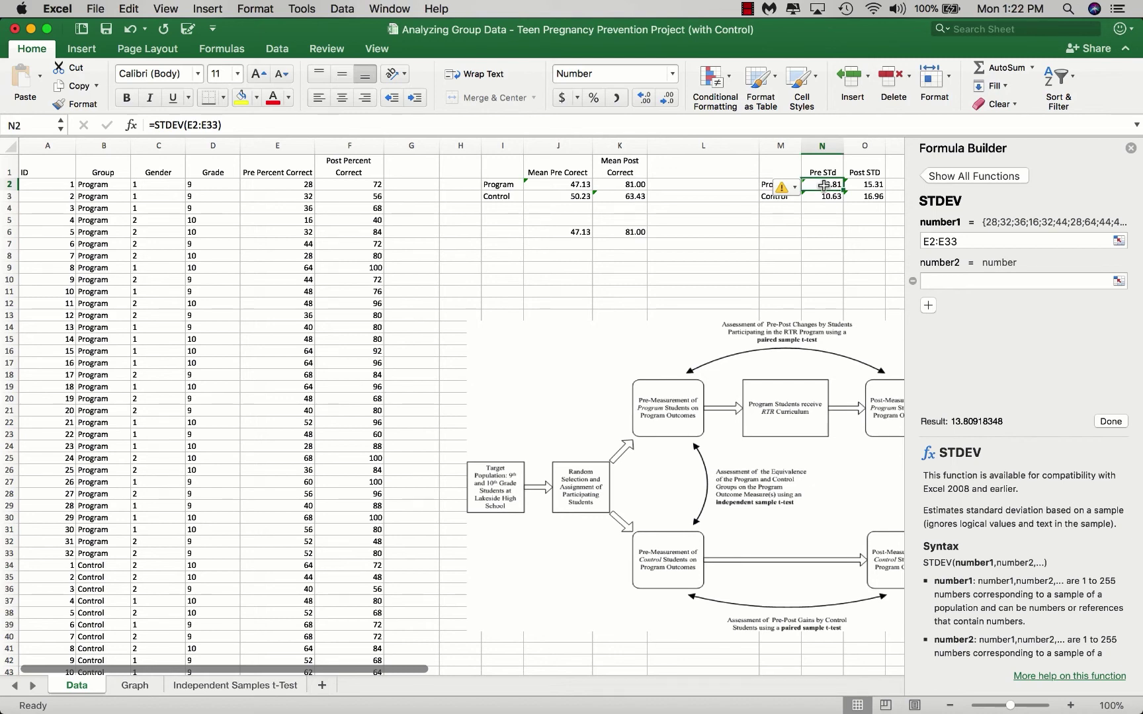
click(819, 231)
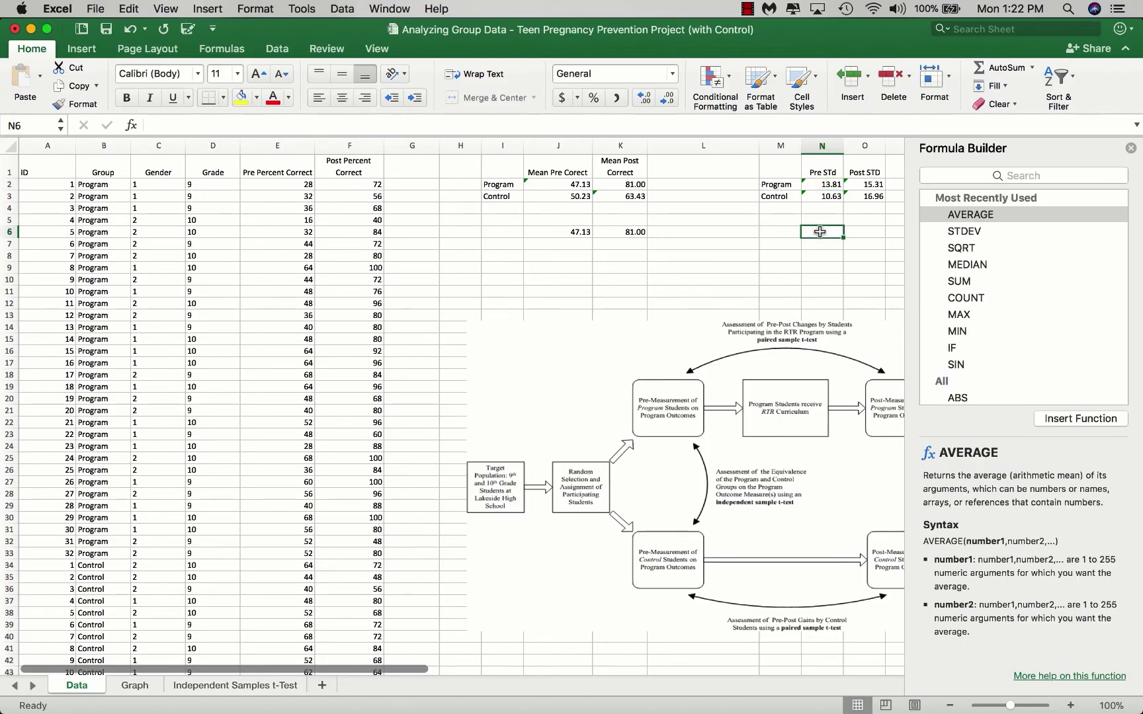
click(962, 234)
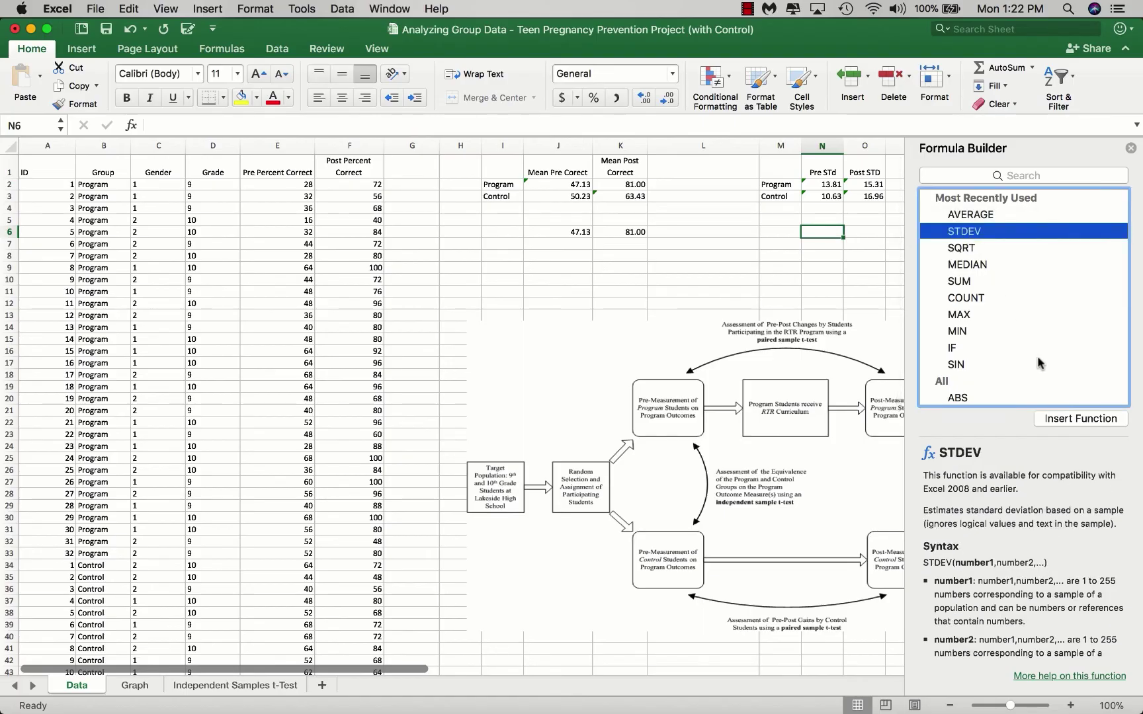
click(1069, 420)
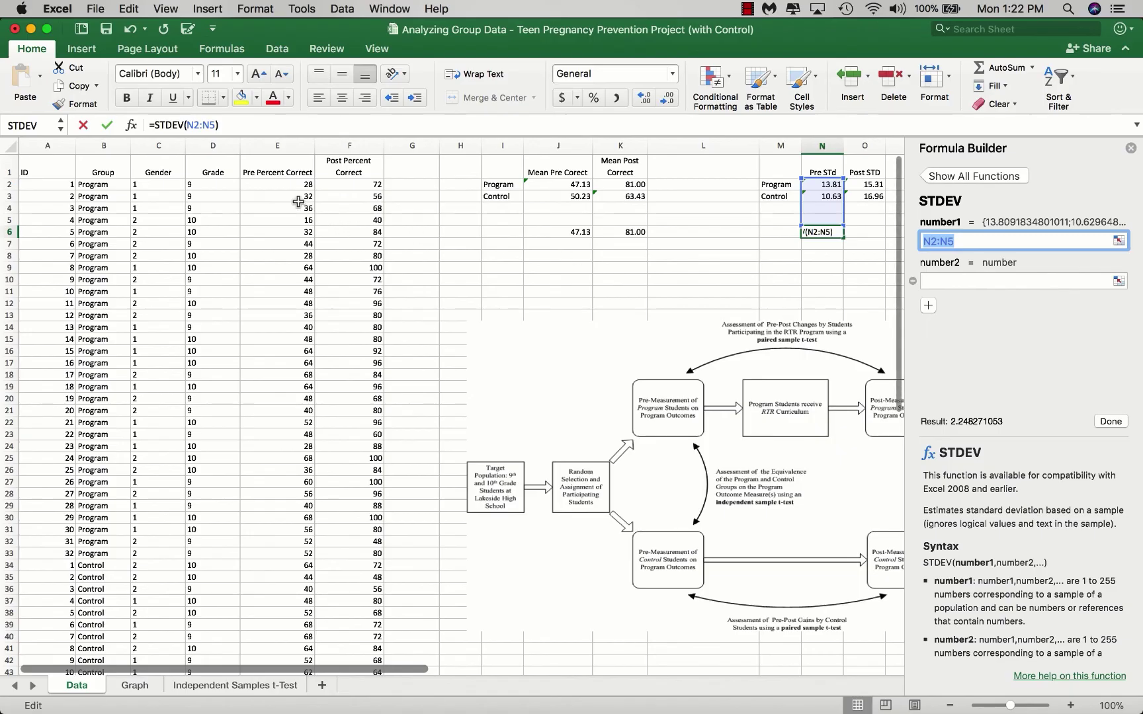
drag(278, 185, 274, 553)
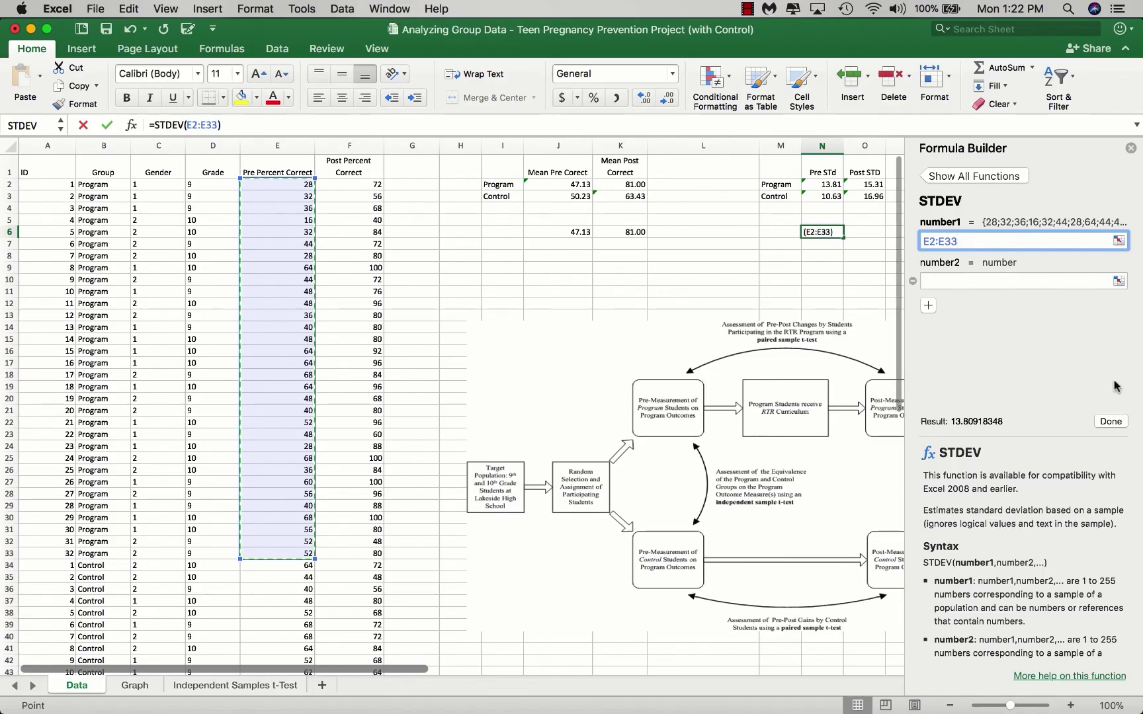
click(1111, 422)
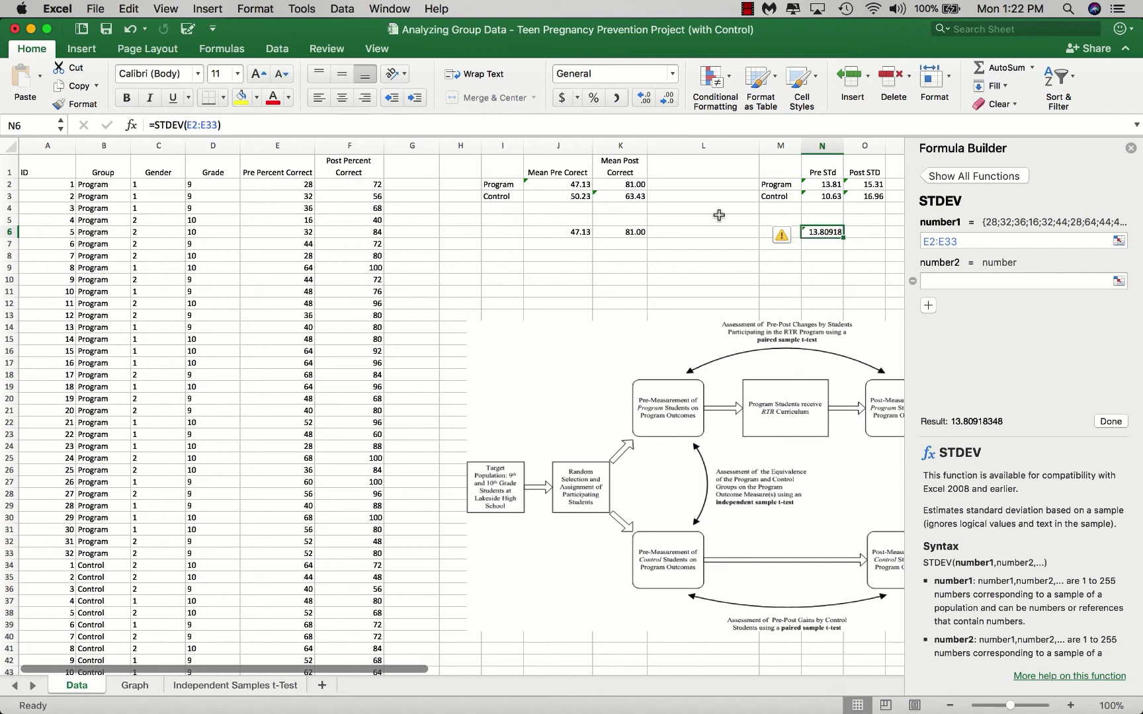
Try to clear the STDEV formula in N6 and close the Formula Builder.
drag(233, 125, 127, 127)
key(BackSpace)
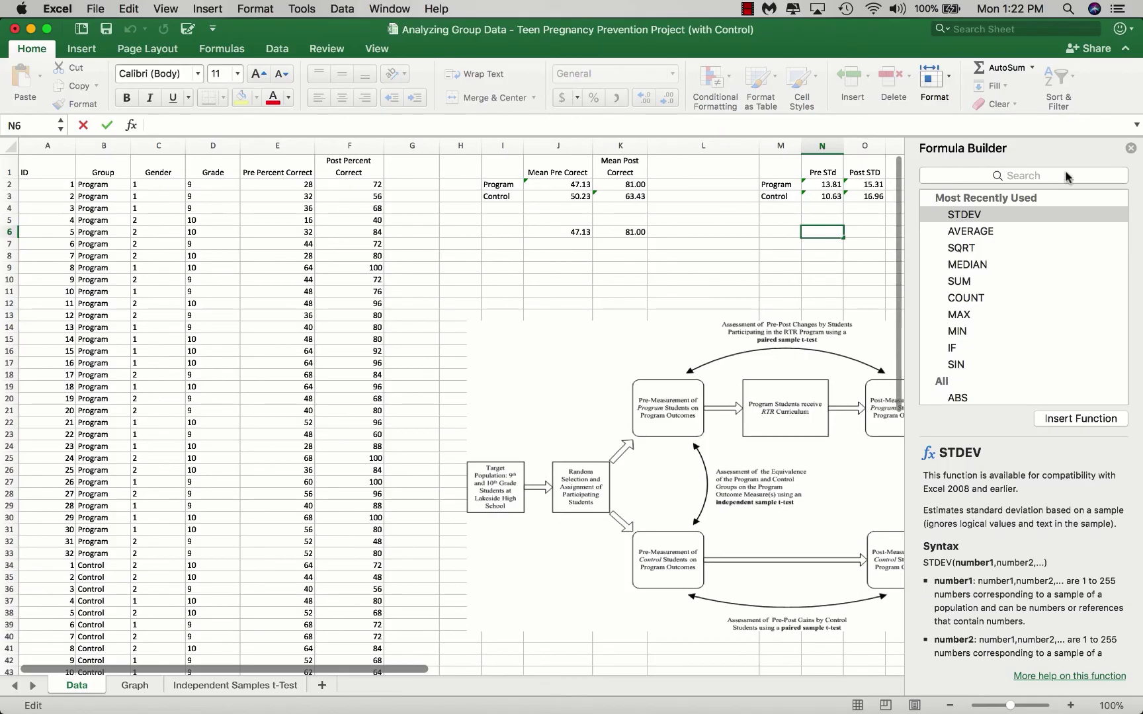
click(1130, 152)
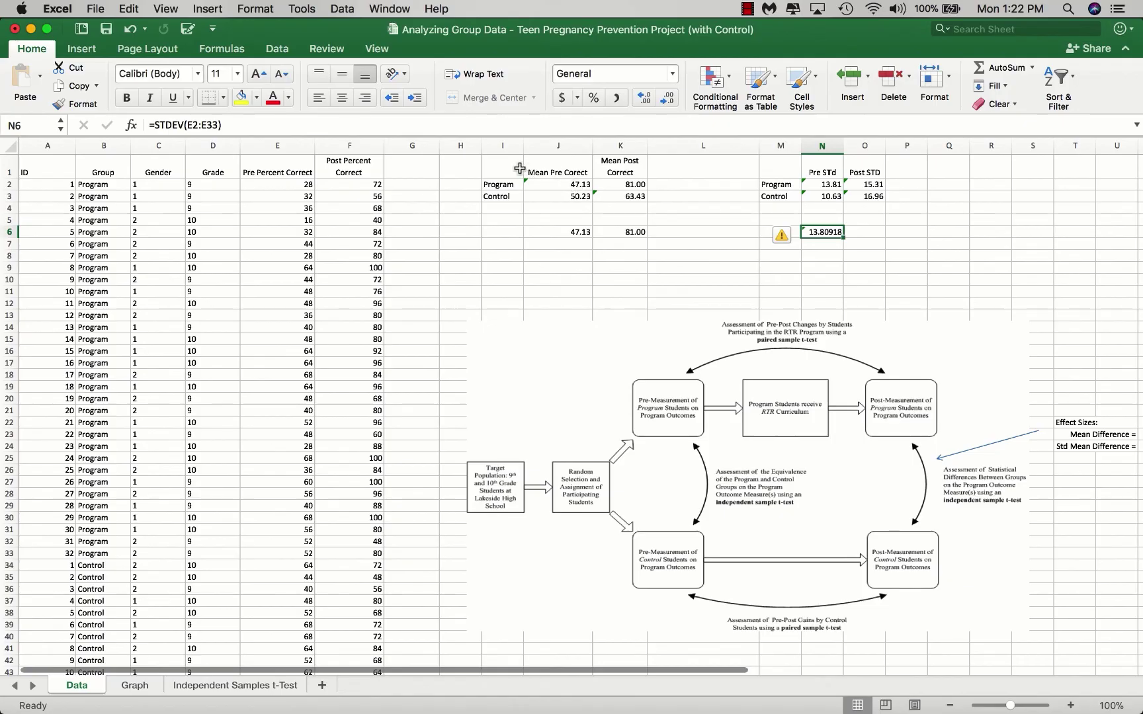
Insert a Clustered Column chart of the Program and Control pre and post means in I1:K3.
drag(502, 168, 612, 194)
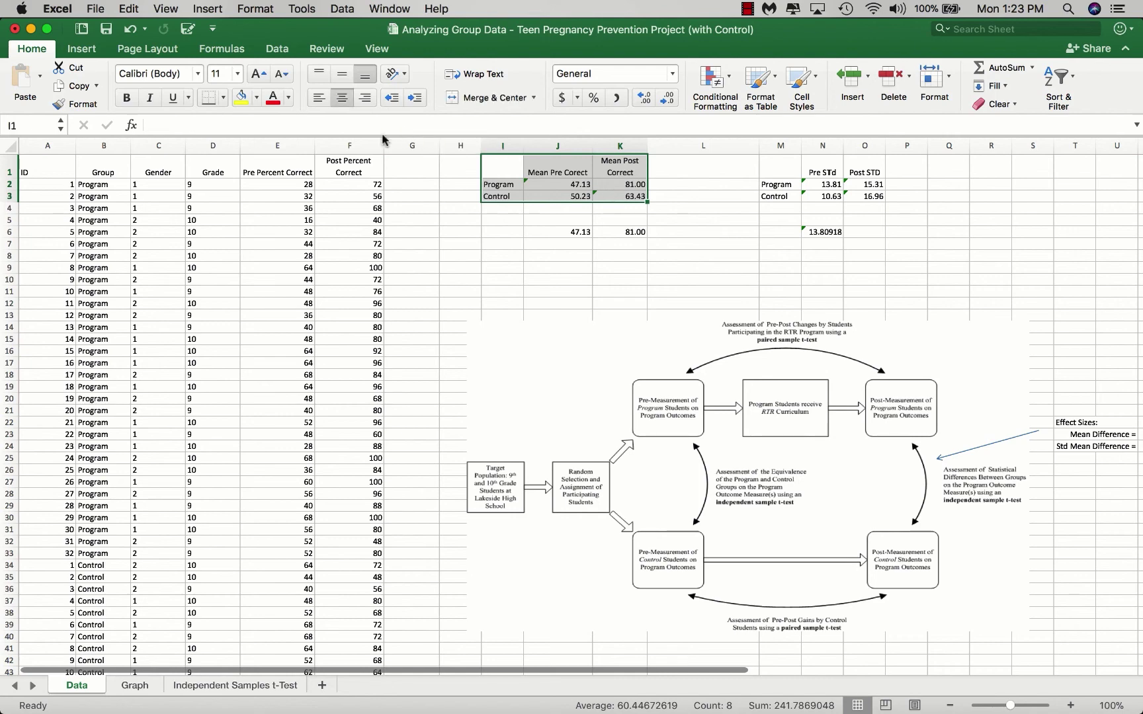
click(82, 50)
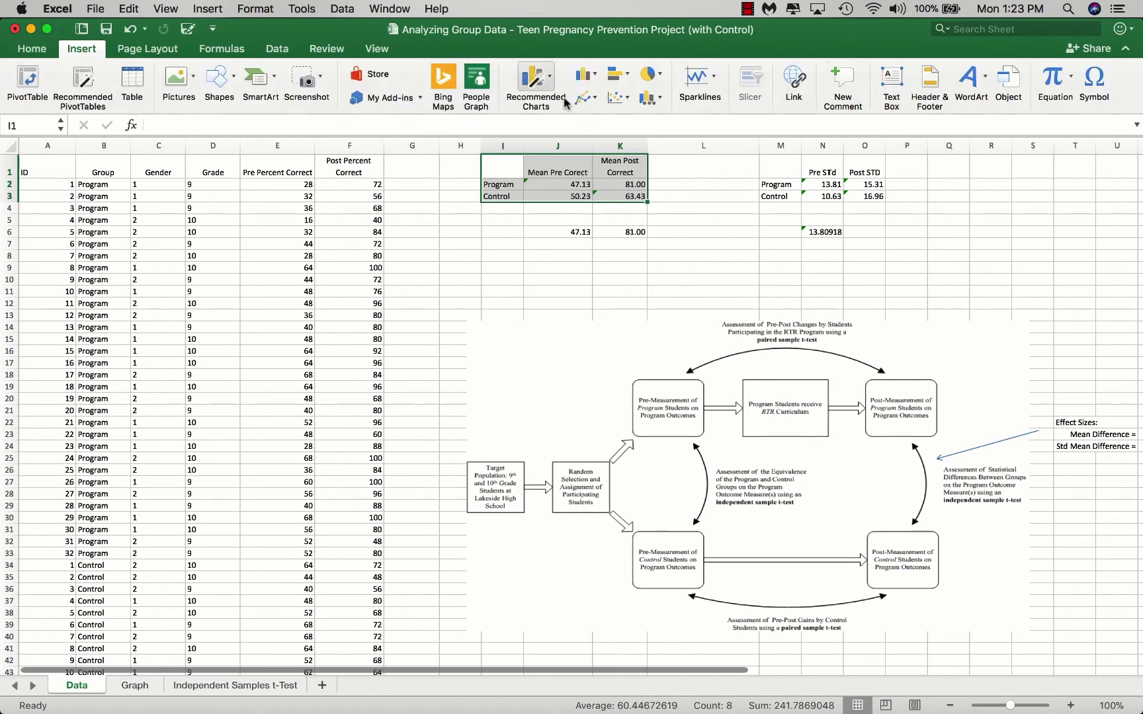
click(594, 76)
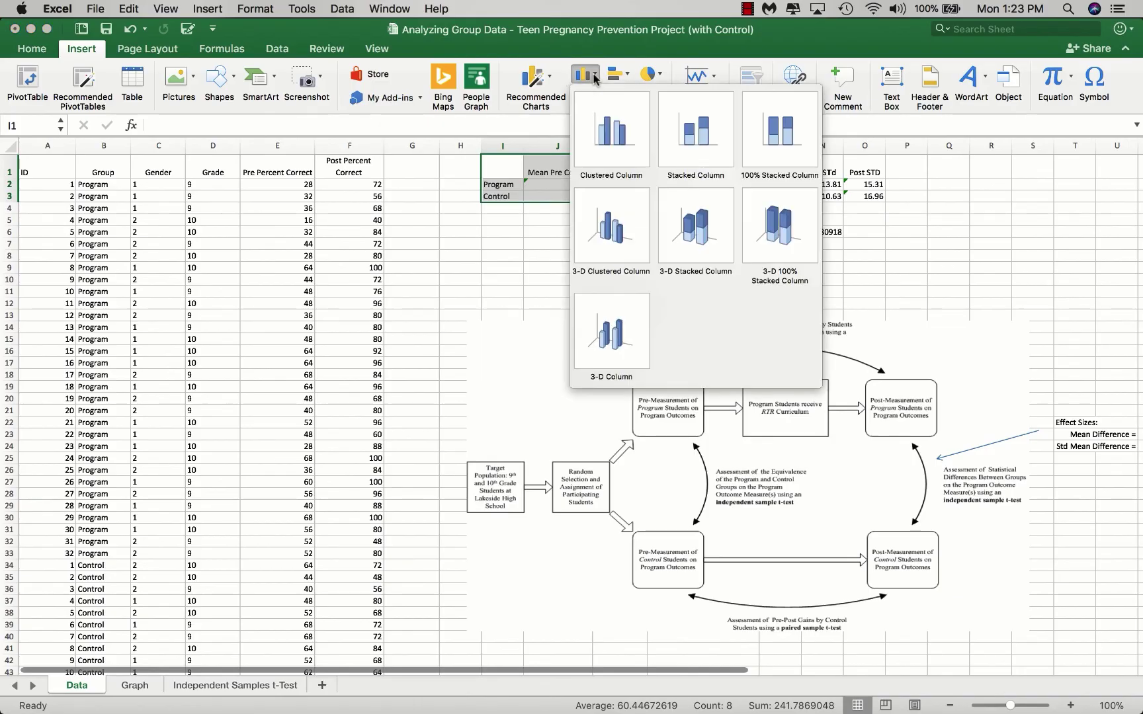
click(607, 137)
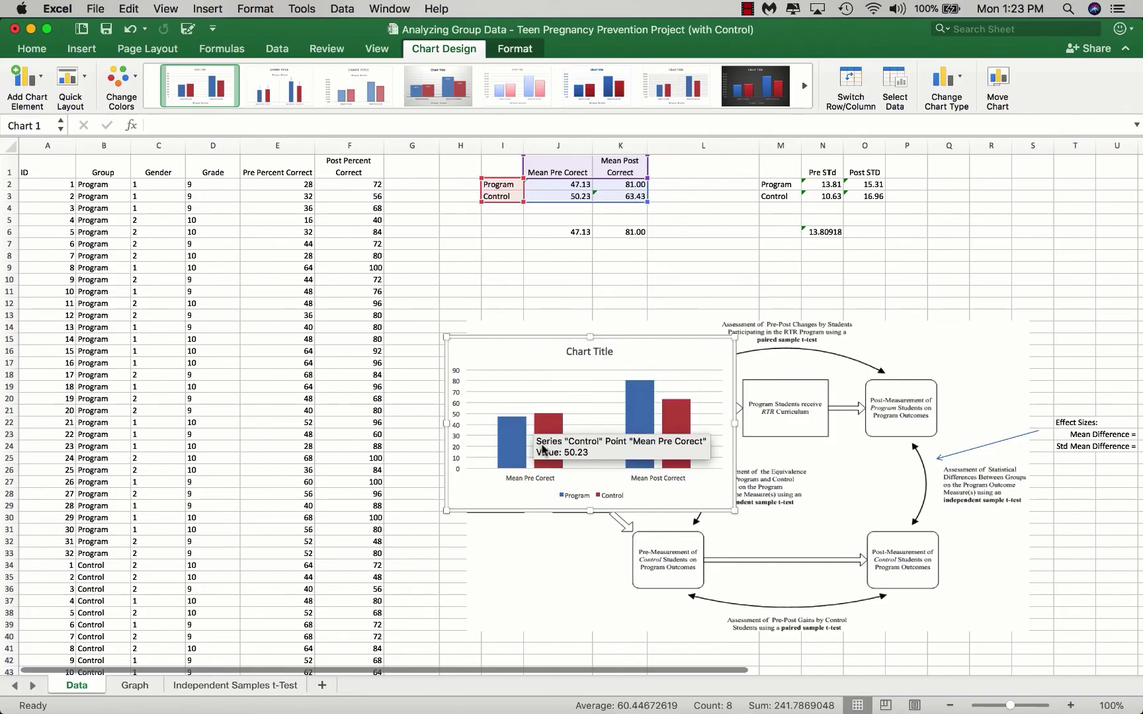
Move the chart to a new sheet named New Chart and apply the quick layout with adjoining columns and the legend beside the plot.
click(998, 90)
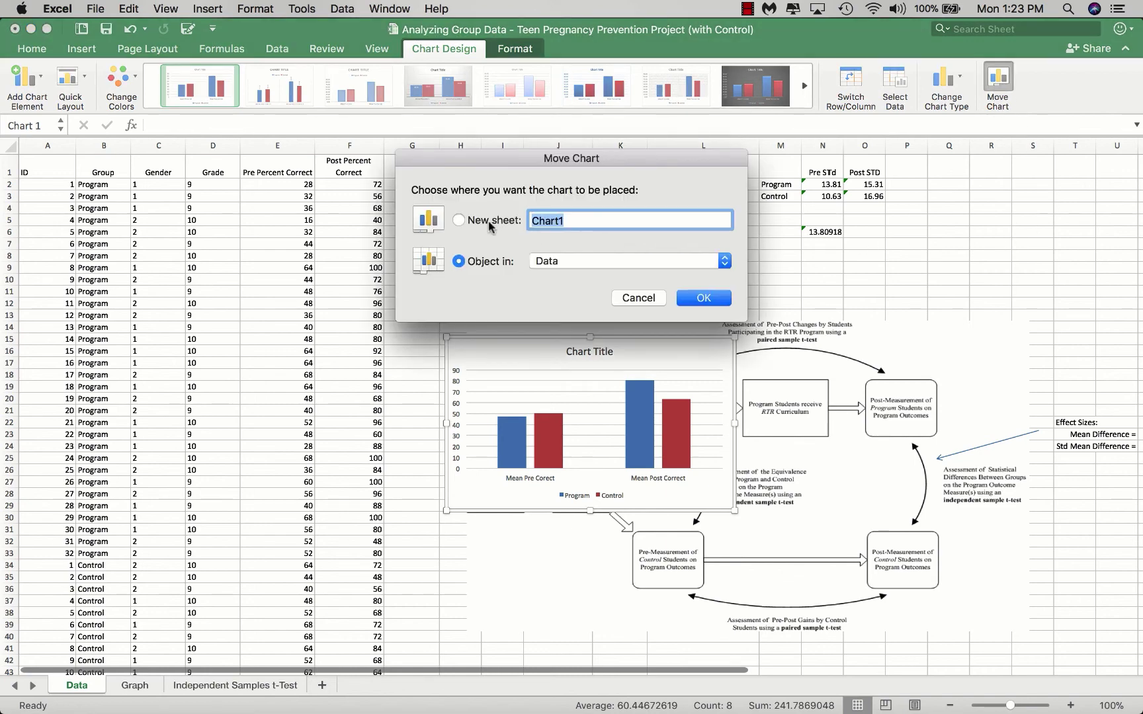
click(464, 221)
text(New)
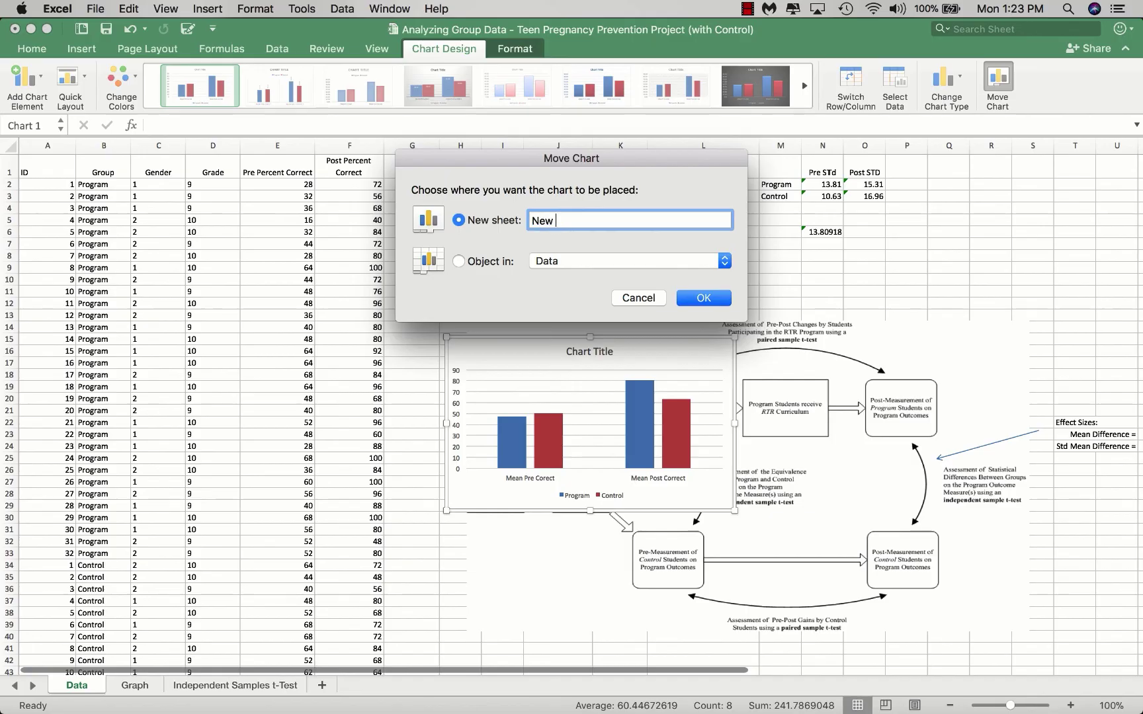
text( Chart)
click(705, 299)
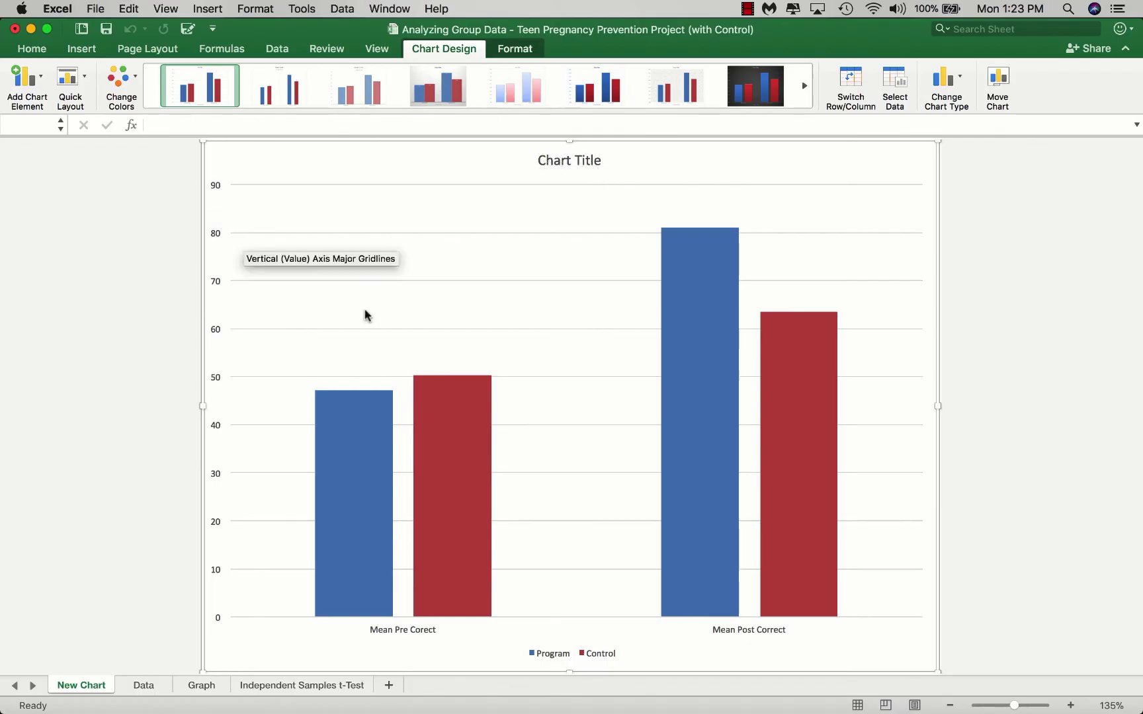
click(71, 79)
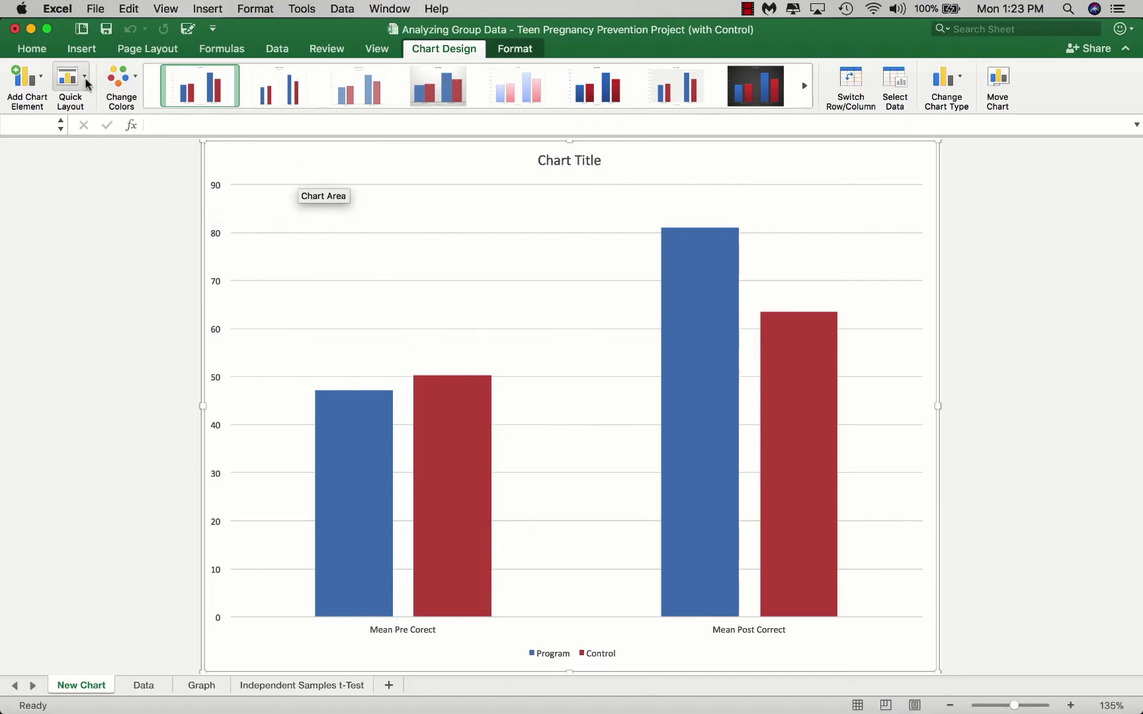
click(88, 131)
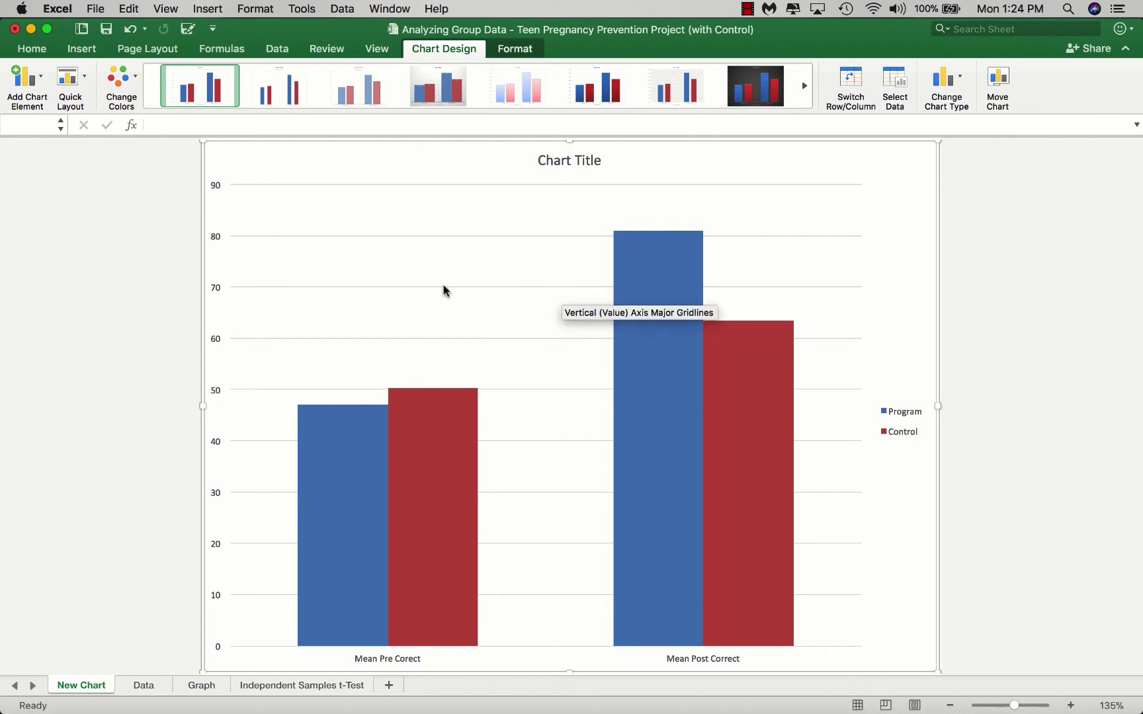
Review the effect sizes on the Data sheet and the Pregnancy Prevention Pilot chart on the Graph sheet, and return to the Data sheet.
click(145, 686)
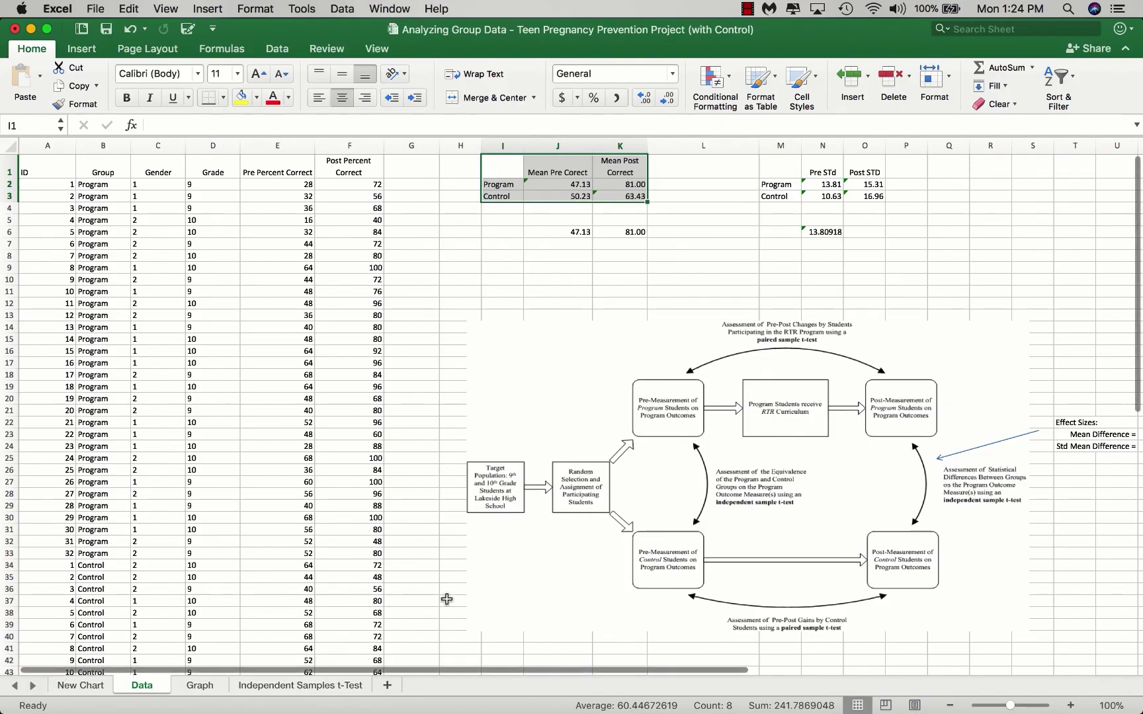
scroll(446, 599, right, 5)
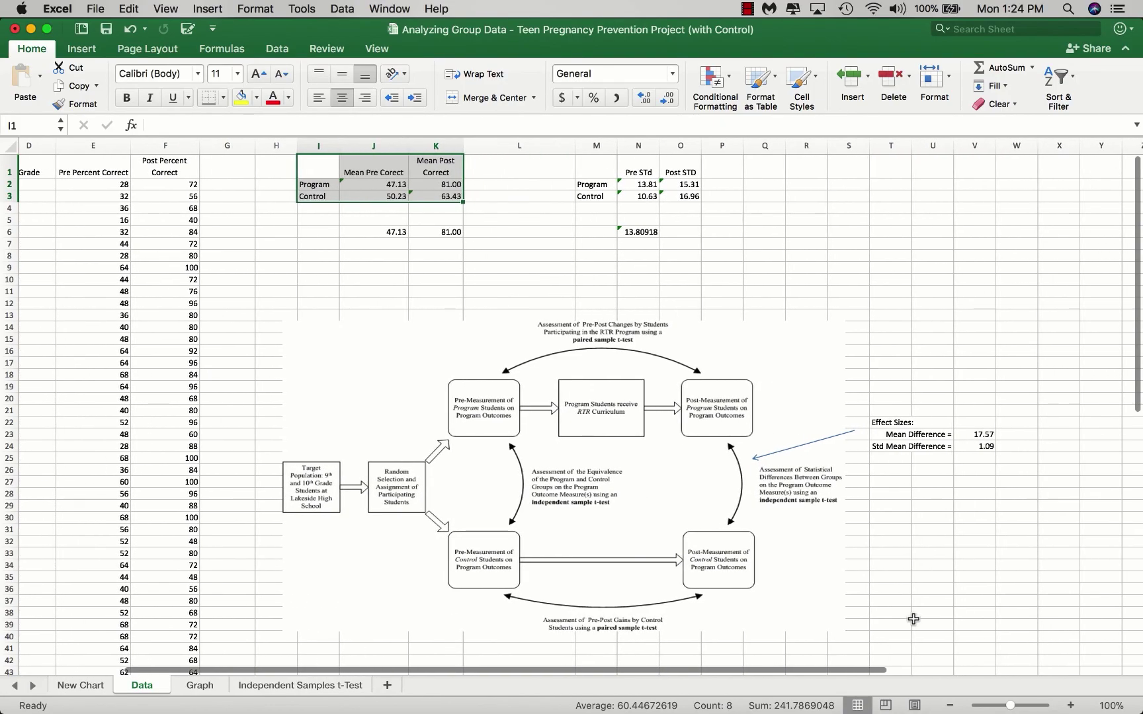
scroll(913, 617, left, 4)
scroll(970, 613, left, 1)
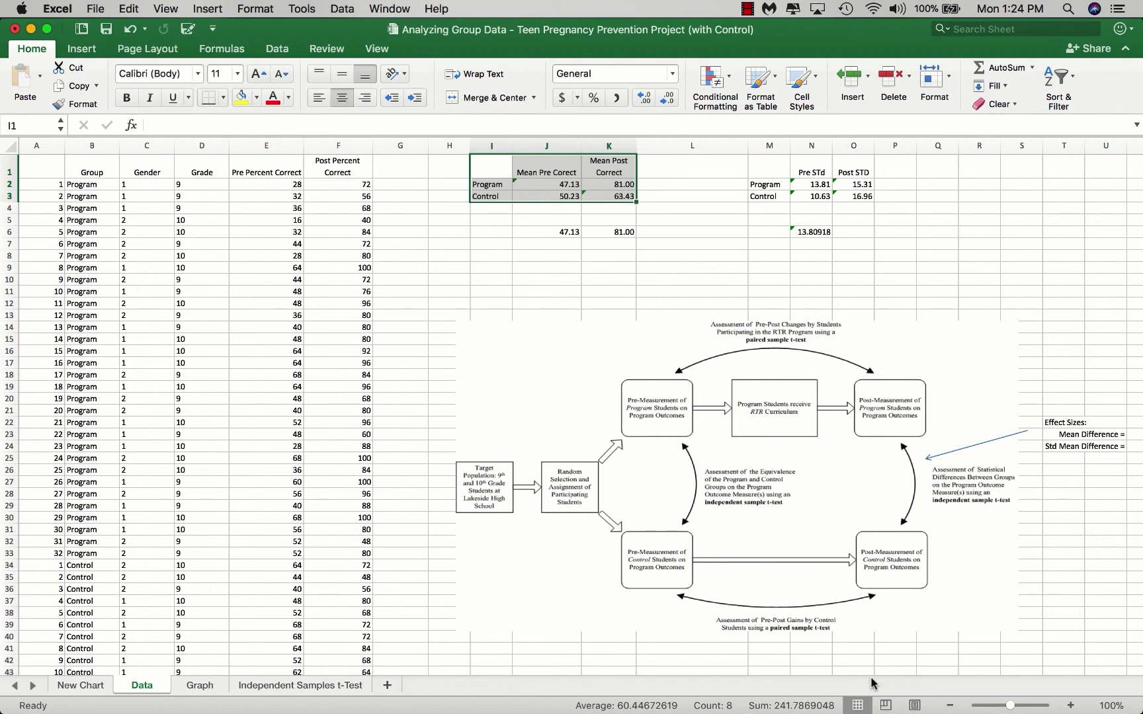
click(208, 686)
mouse_move(703, 301)
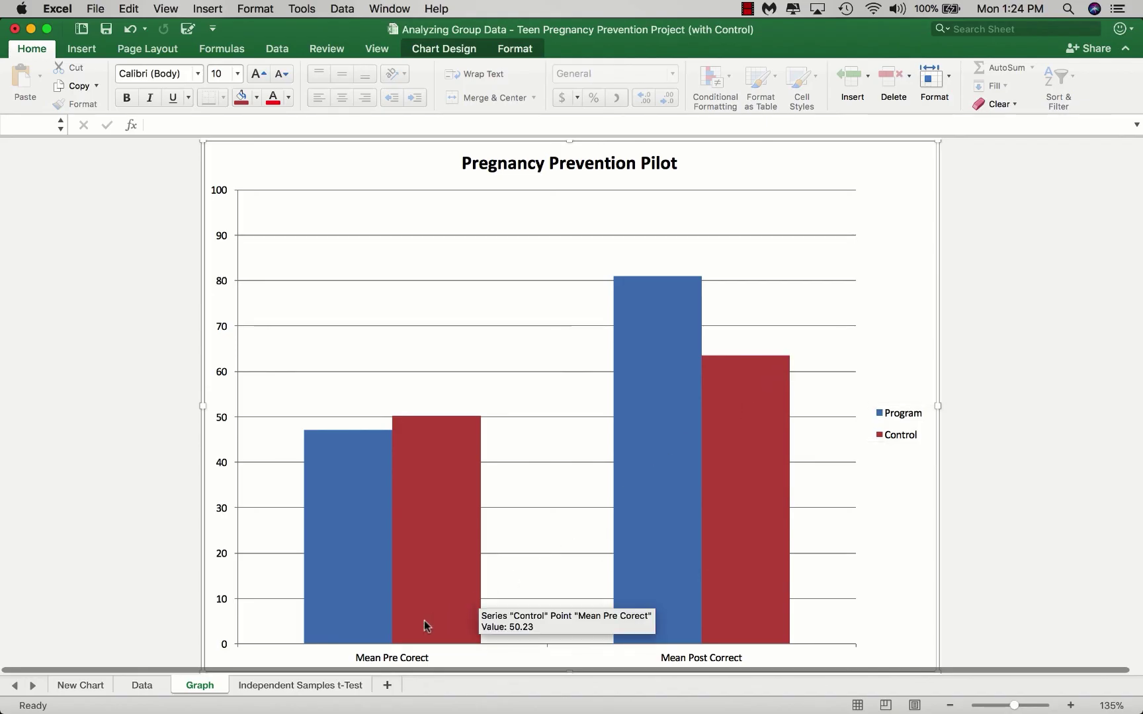
click(144, 685)
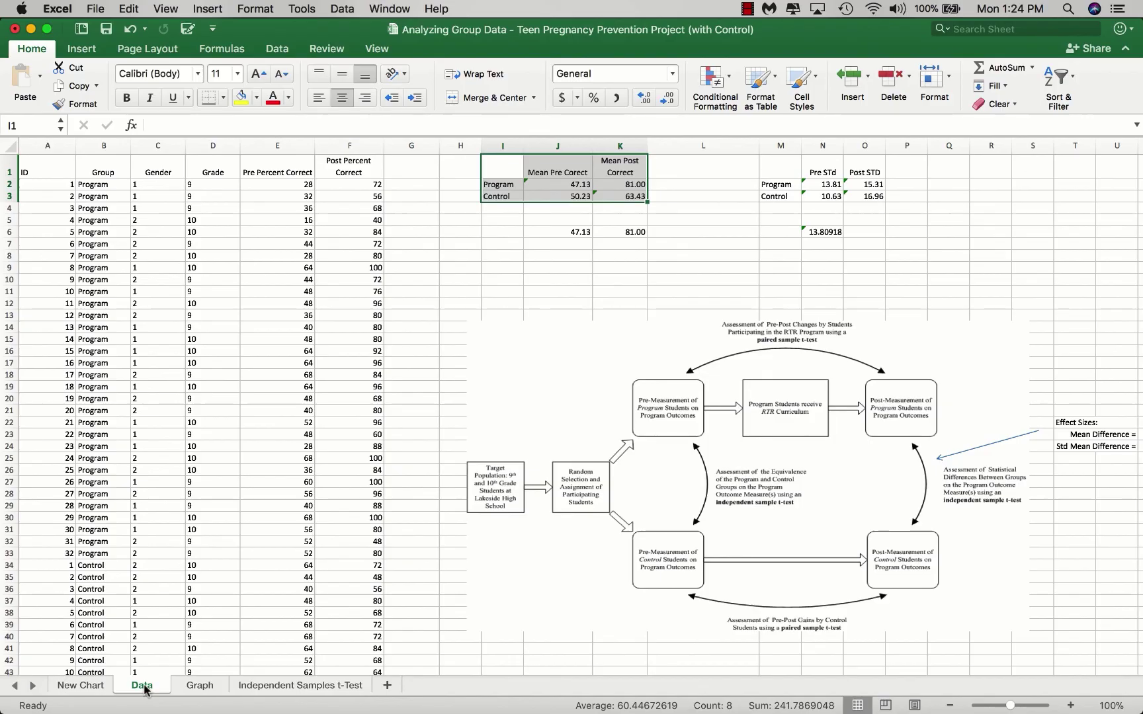